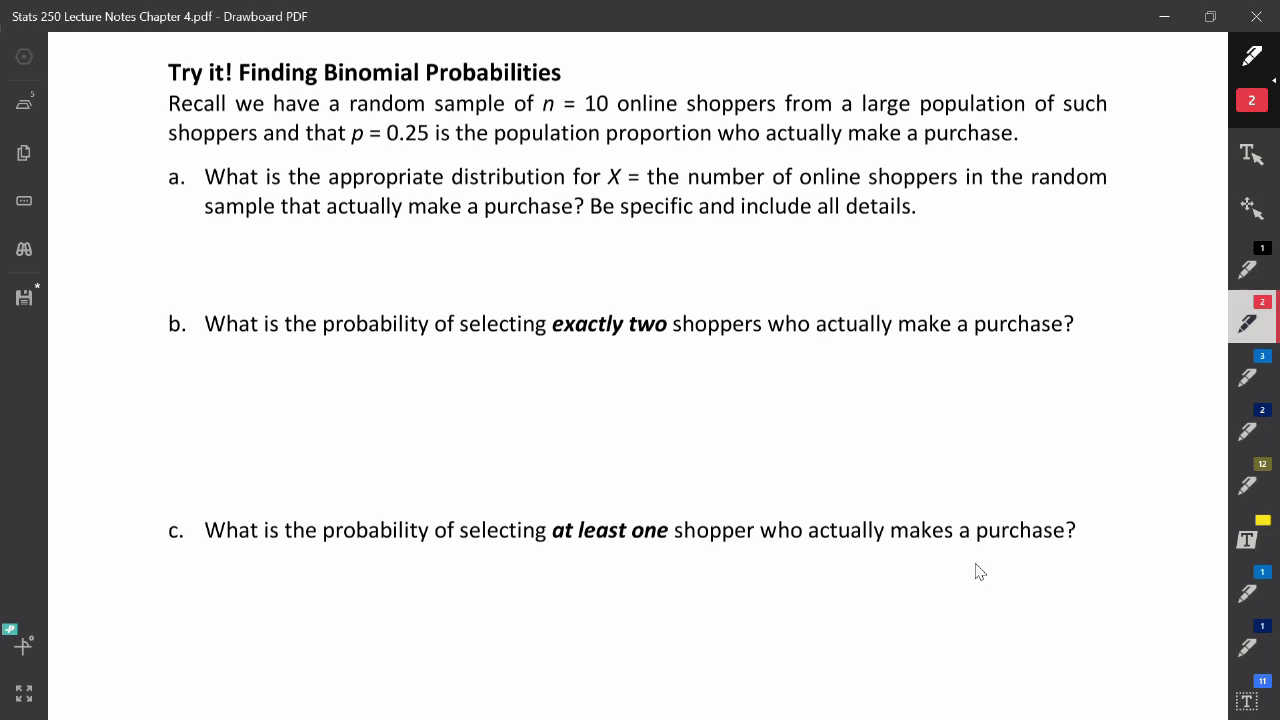
Step: Handwrite "Bin(10, 0.25)" in red ink below question a
mouse_move(266, 244)
left_mouse_down()
mouse_move(265, 283)
mouse_move(325, 280)
left_mouse_up()
left_click_drag(353, 228, 351, 289)
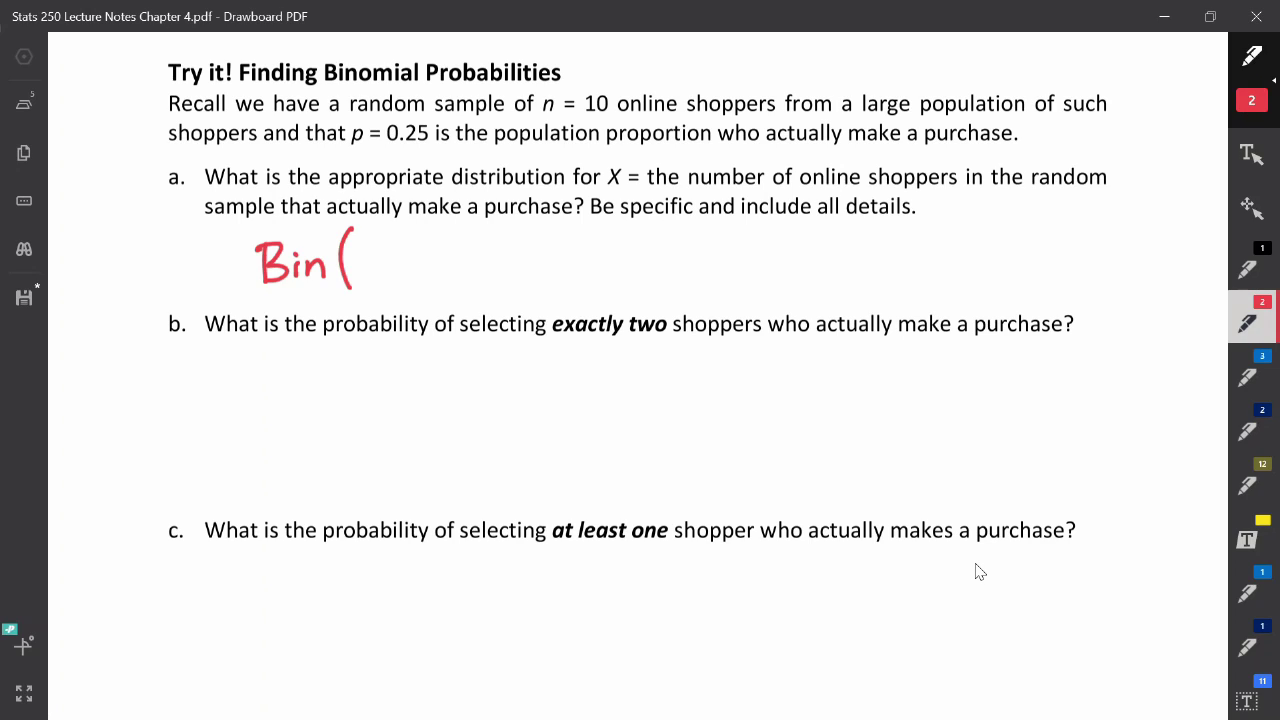
mouse_move(364, 244)
left_mouse_down()
mouse_move(362, 275)
mouse_move(387, 248)
mouse_move(404, 291)
left_mouse_up()
mouse_move(438, 248)
left_mouse_down()
mouse_move(428, 270)
mouse_move(440, 250)
mouse_move(488, 281)
left_mouse_up()
left_click(456, 274)
left_click_drag(502, 250, 492, 282)
left_click_drag(500, 249, 516, 248)
left_click_drag(518, 226, 520, 290)
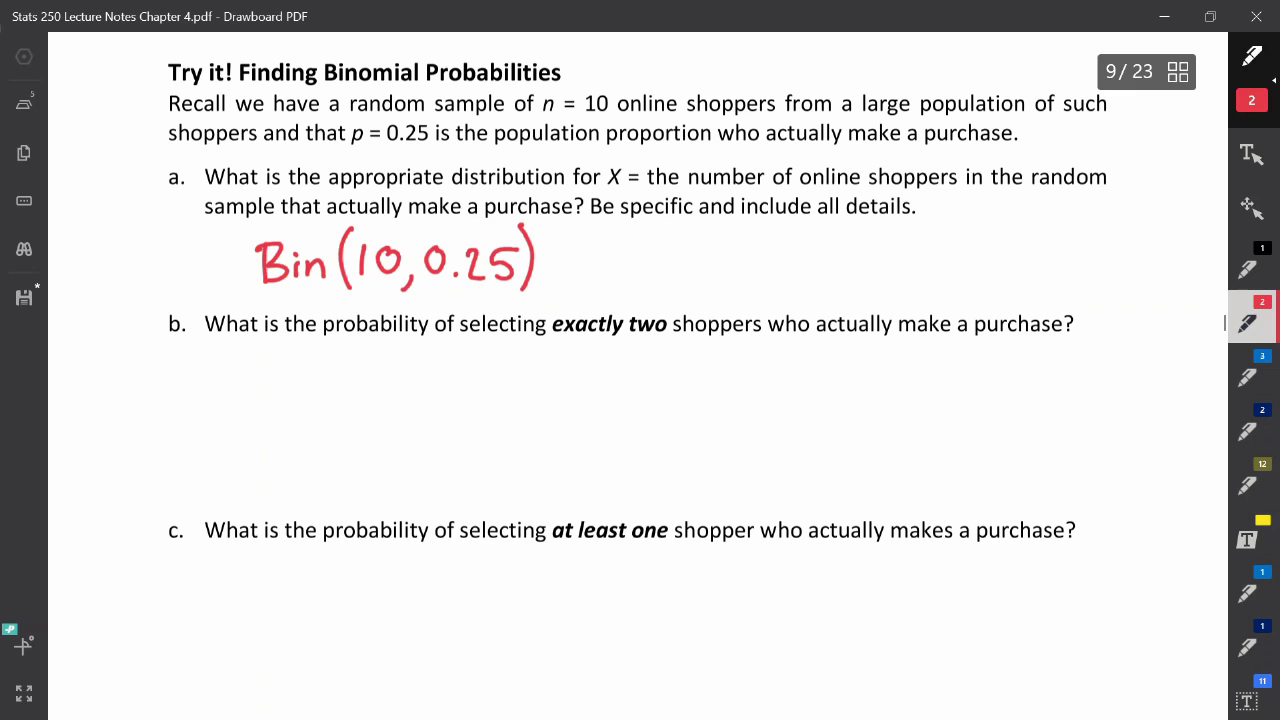
Step: Switch to RGui and start R Commander by running library(Rcmdr) in the console
key("alt+Tab")
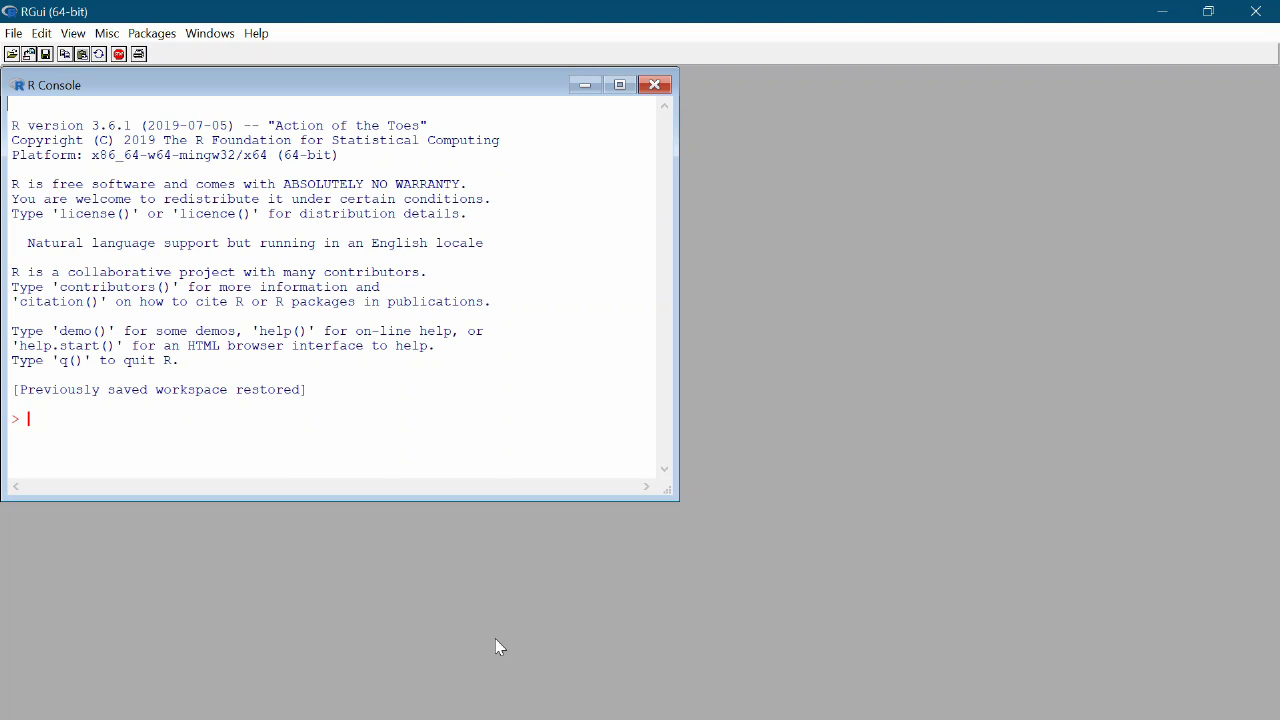
type("library(")
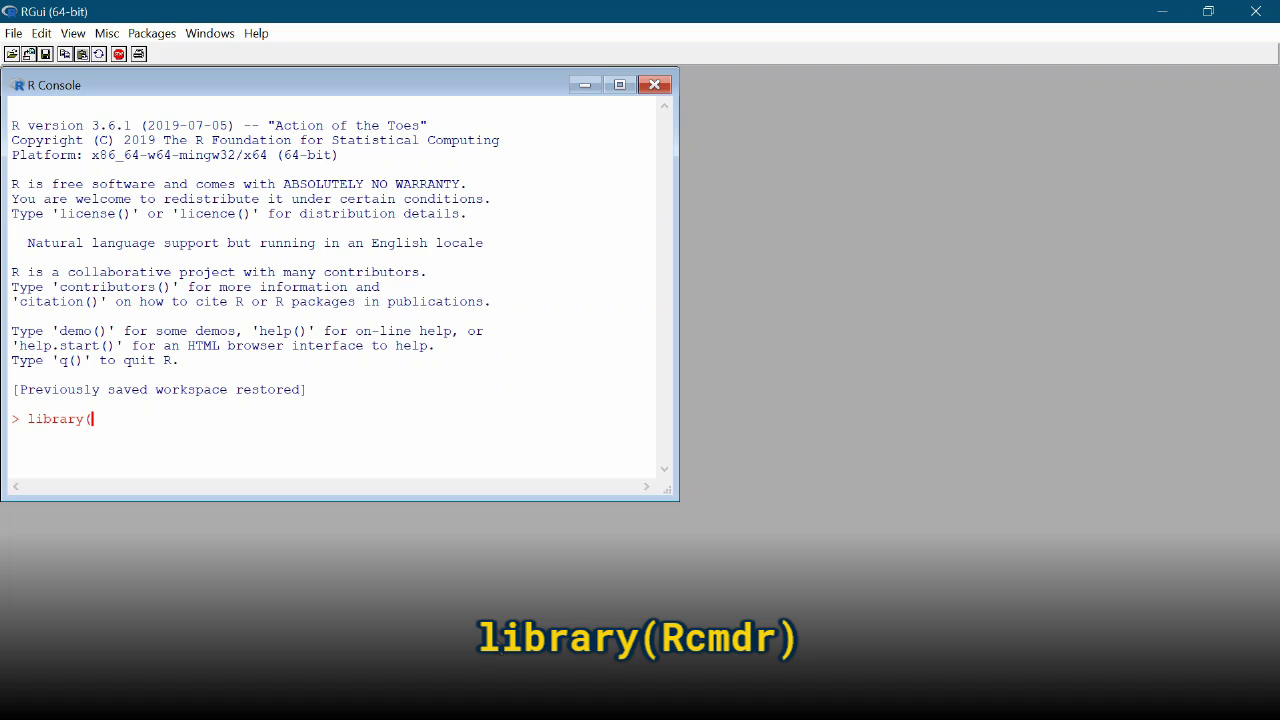
type("Rcmdr)")
key("Return")
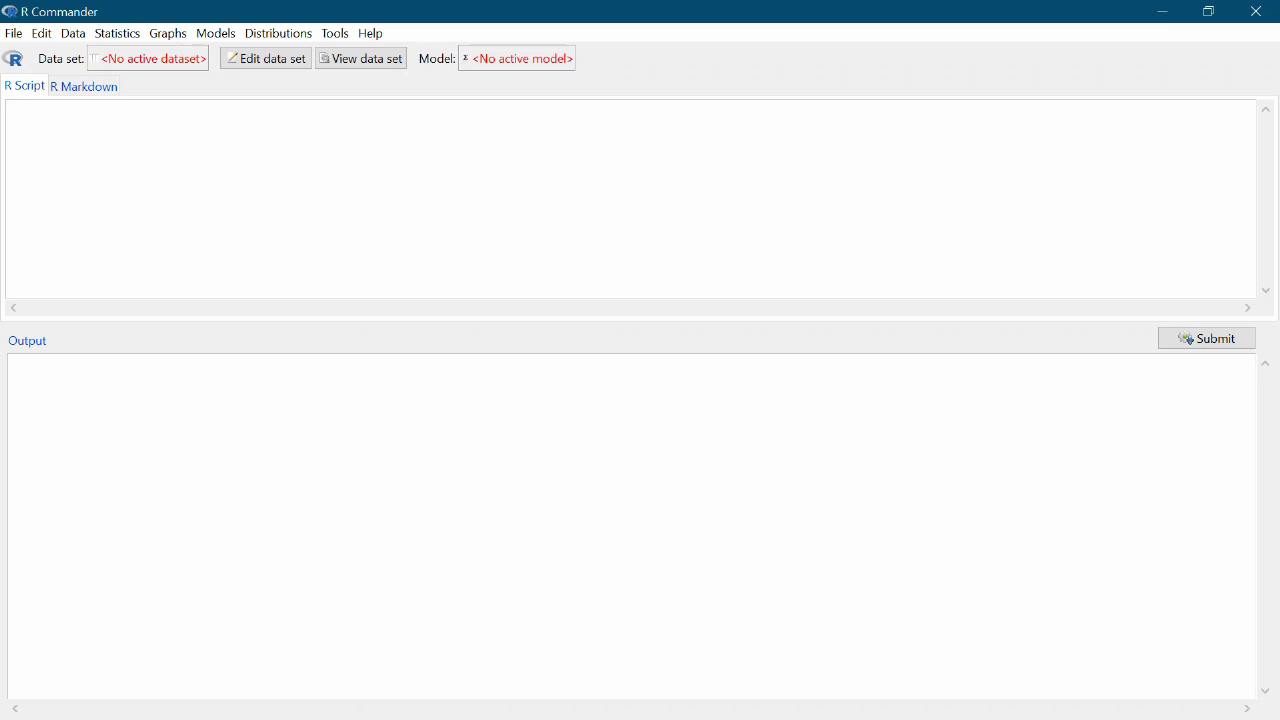
Step: Plot the probability mass function of a binomial distribution with 10 trials and success probability 0.25
left_click(287, 36)
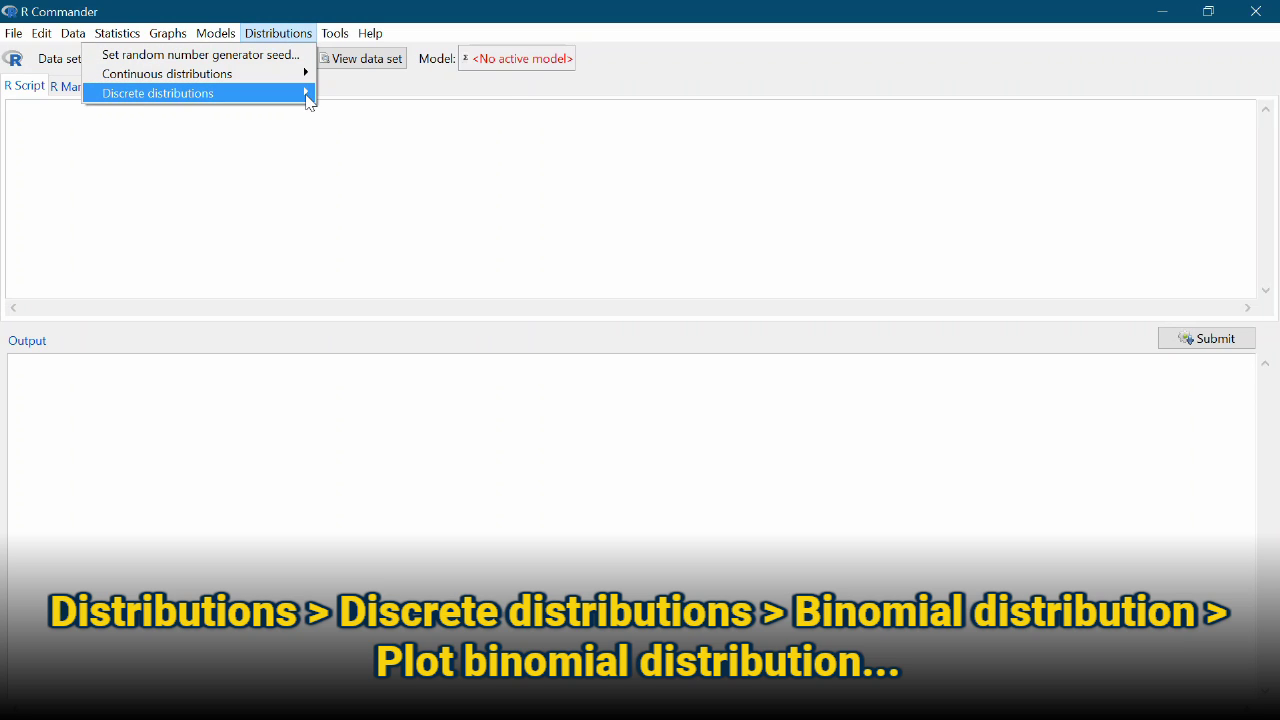
mouse_move(309, 101)
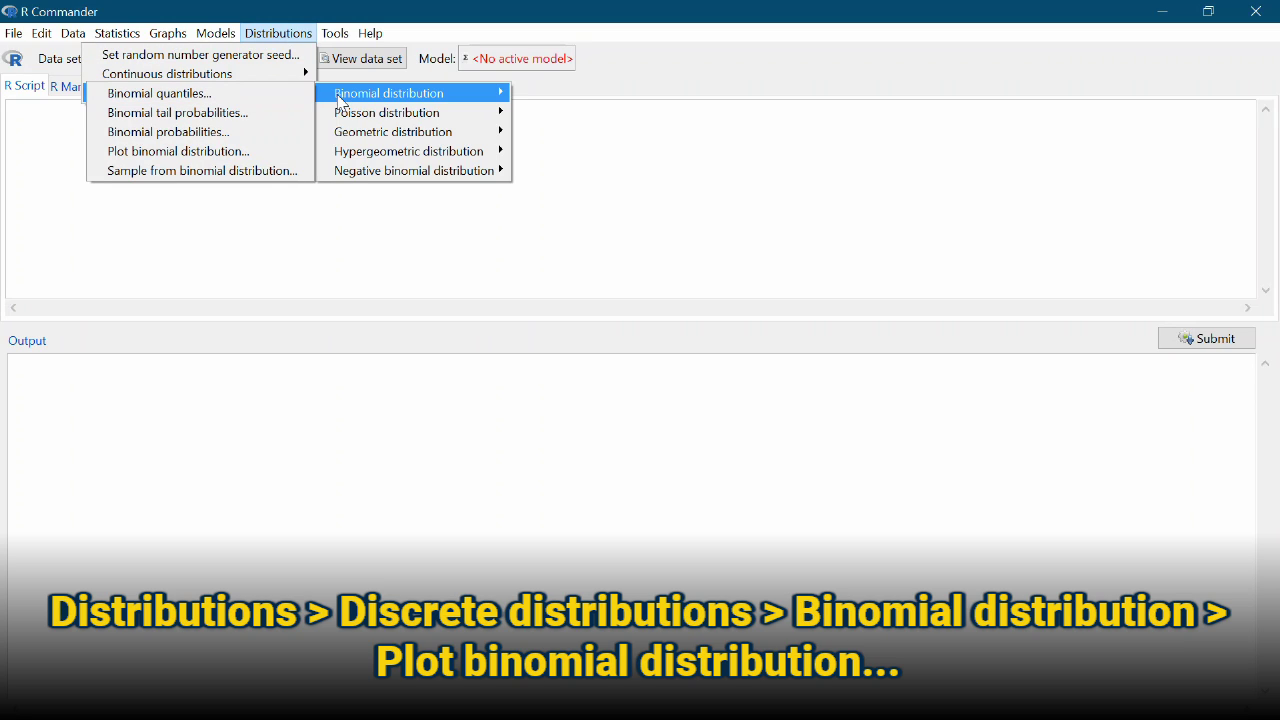
left_click(282, 160)
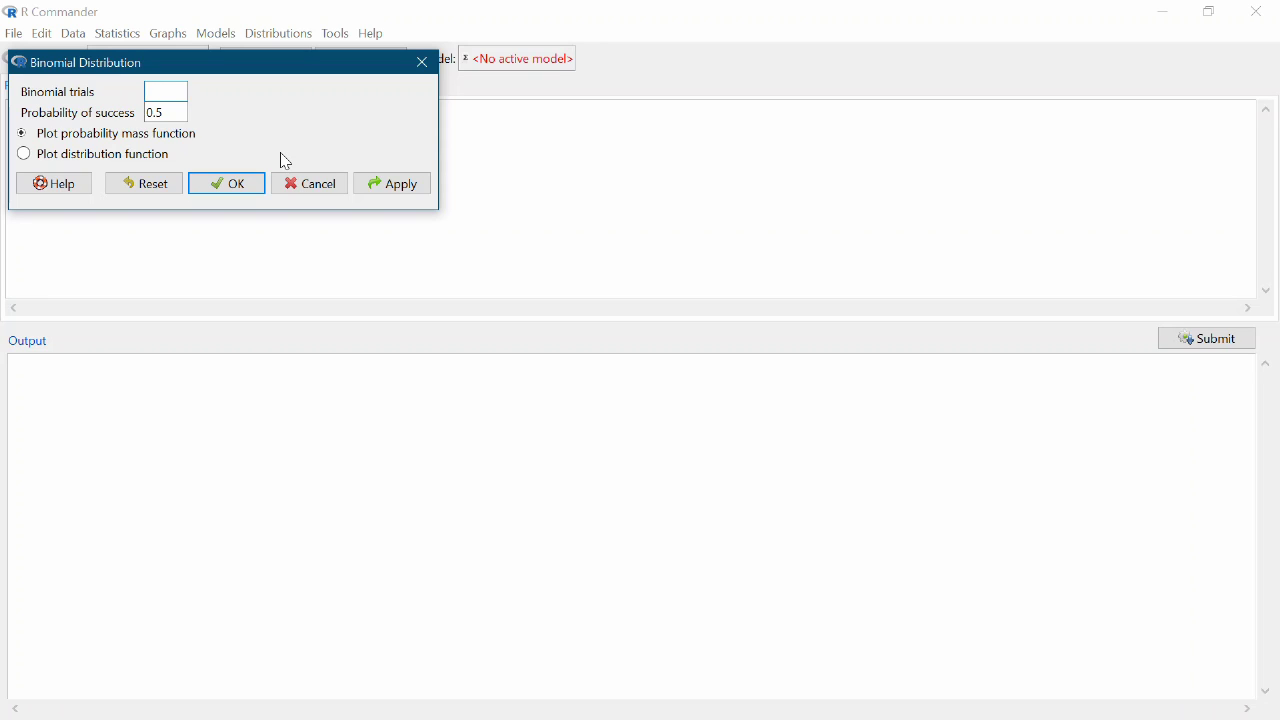
type("10")
key("Tab")
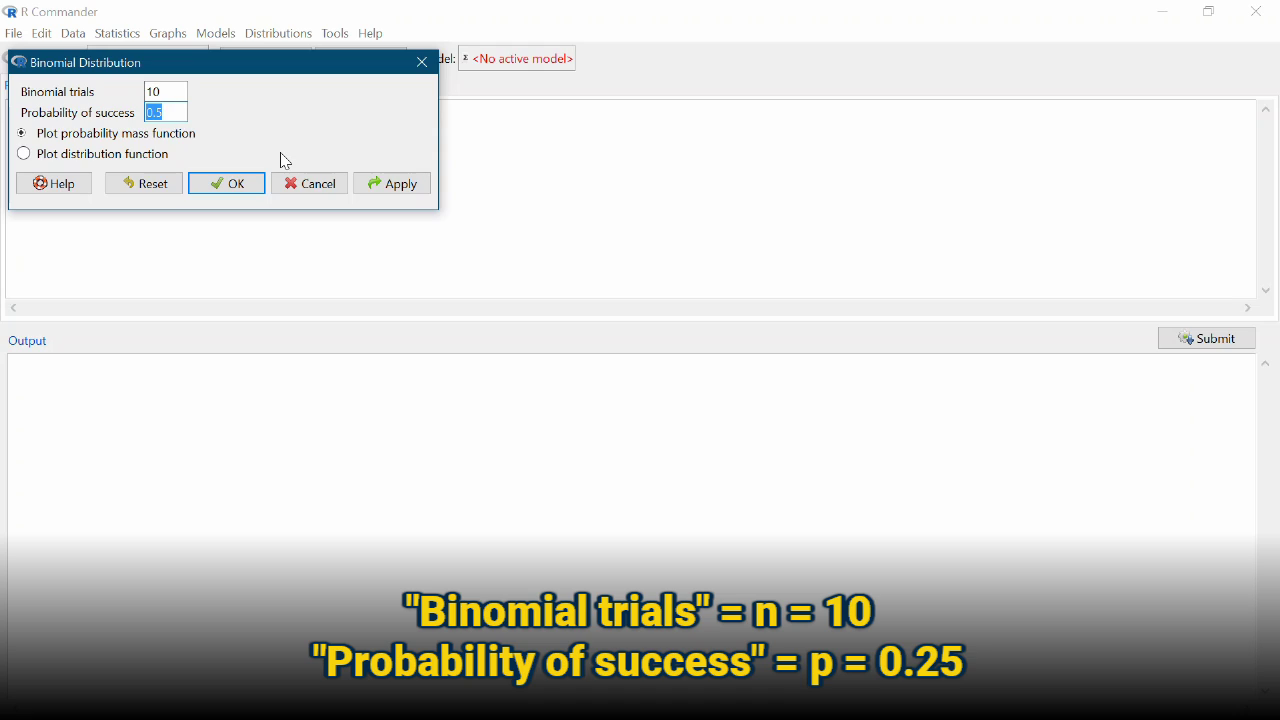
type("0.25")
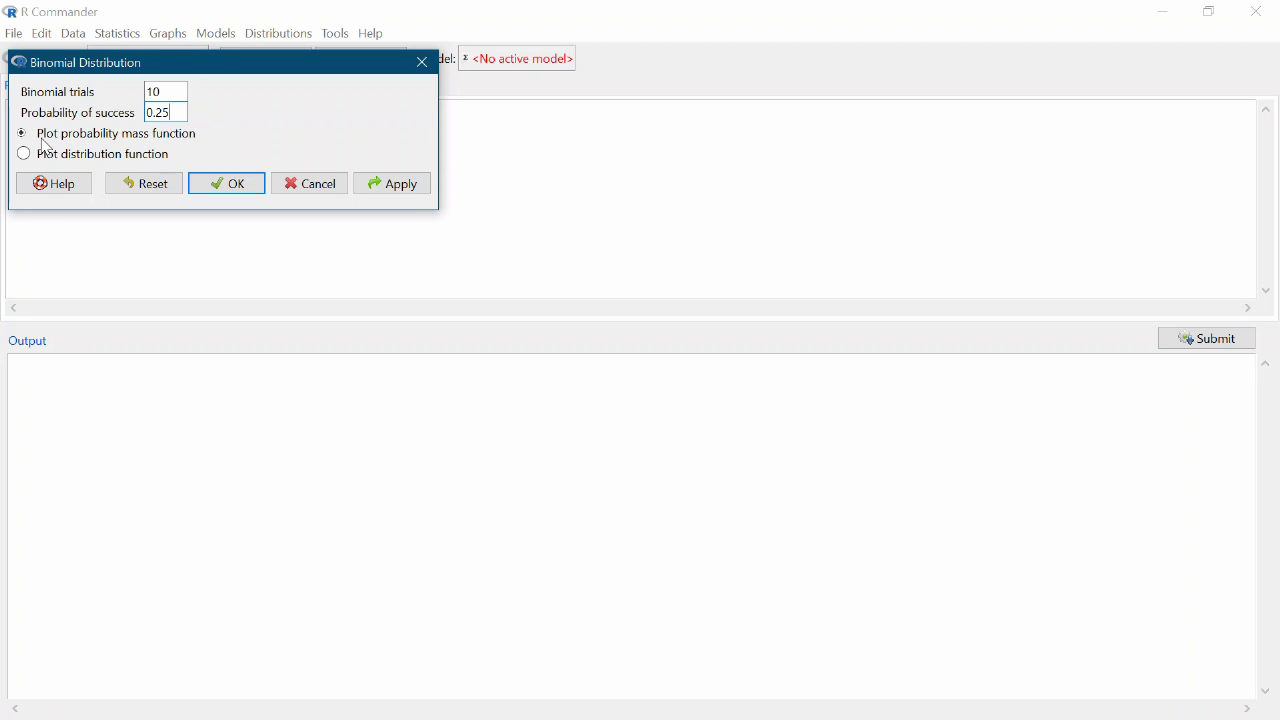
left_click(227, 184)
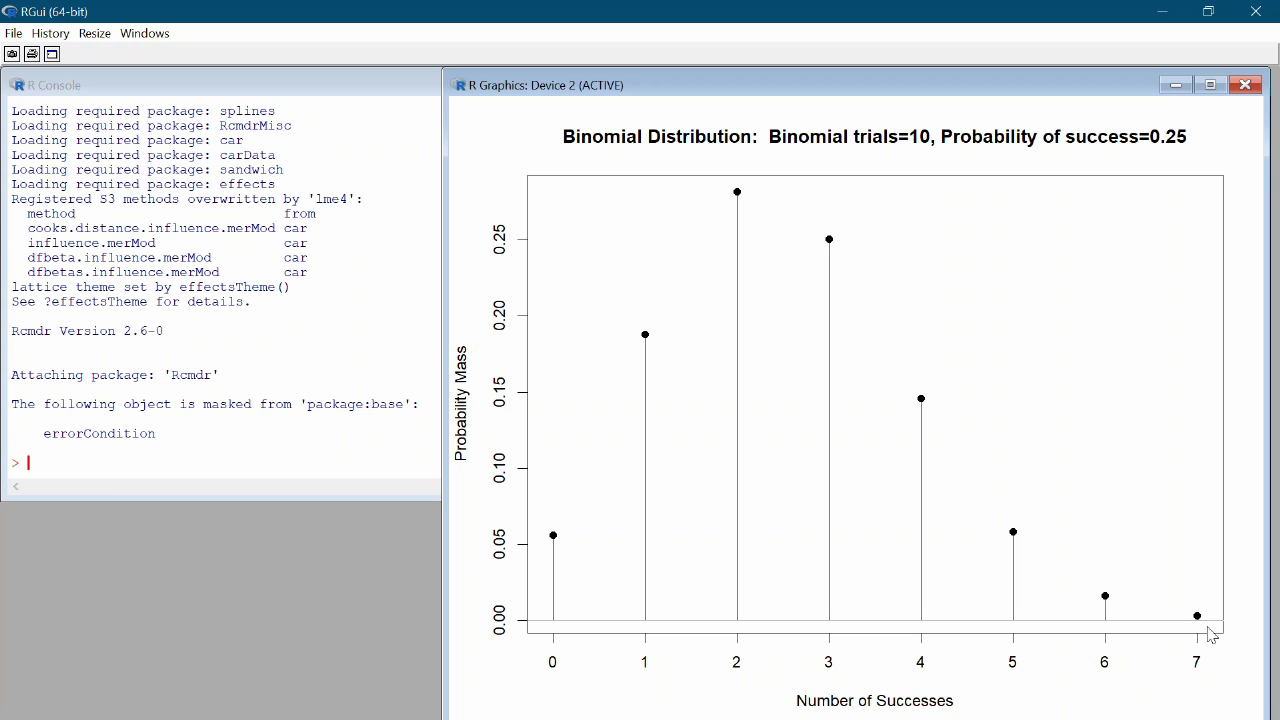
Step: Switch back to Drawboard PDF and handwrite "P(X = 2)" below question b
key("alt+Tab")
key("alt+Tab")
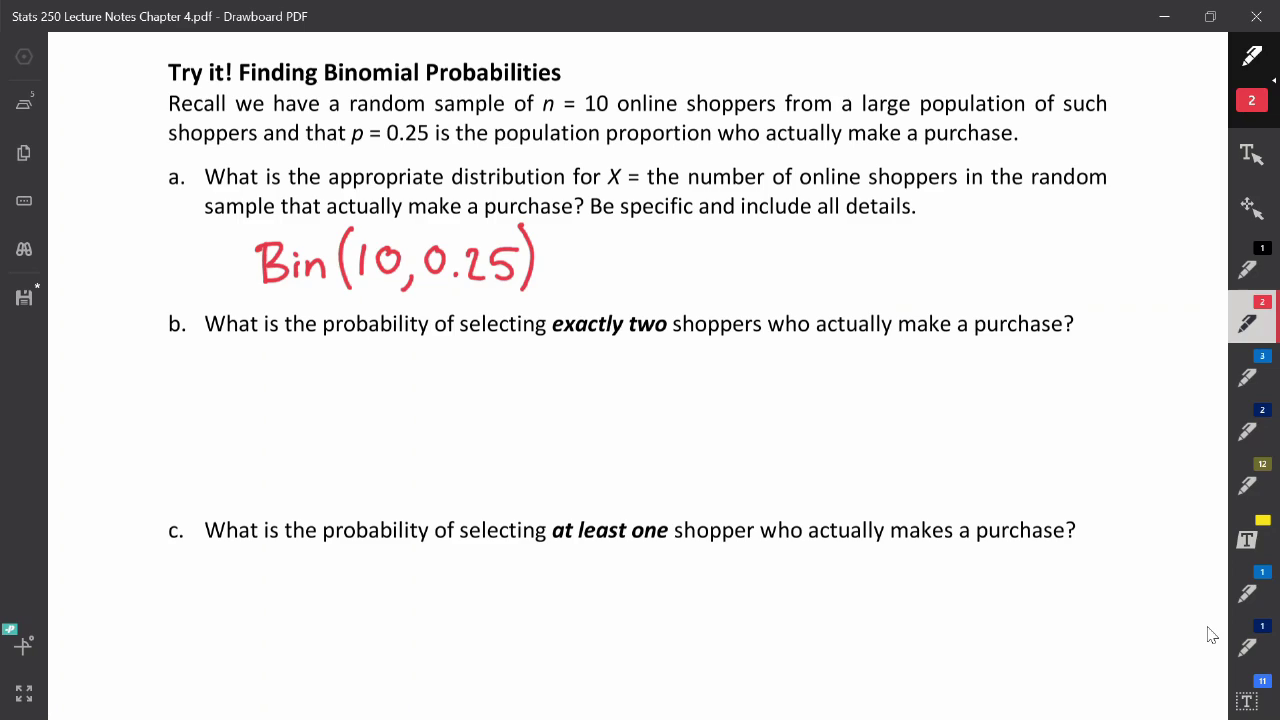
mouse_move(270, 354)
left_mouse_down()
mouse_move(247, 390)
mouse_move(268, 391)
left_mouse_up()
left_click_drag(281, 373, 297, 372)
left_click_drag(281, 383, 335, 392)
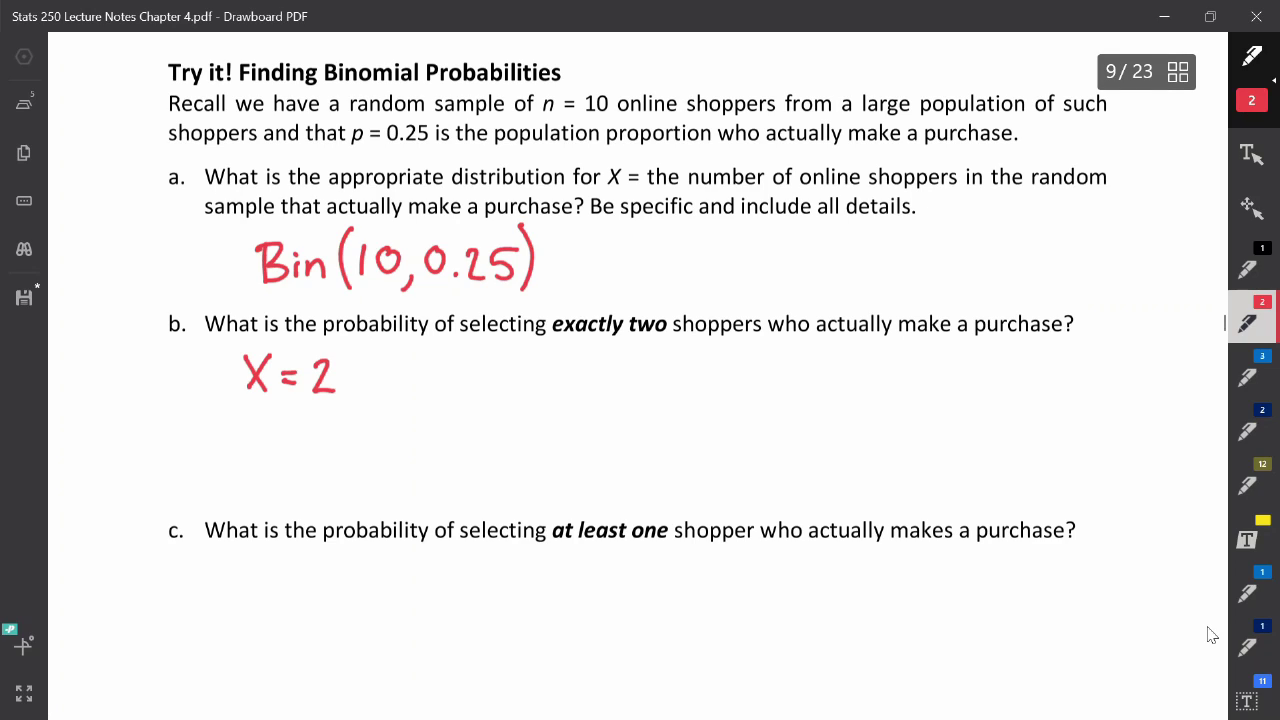
mouse_move(197, 362)
left_mouse_down()
mouse_move(198, 401)
mouse_move(197, 383)
left_mouse_up()
left_click_drag(234, 338, 232, 402)
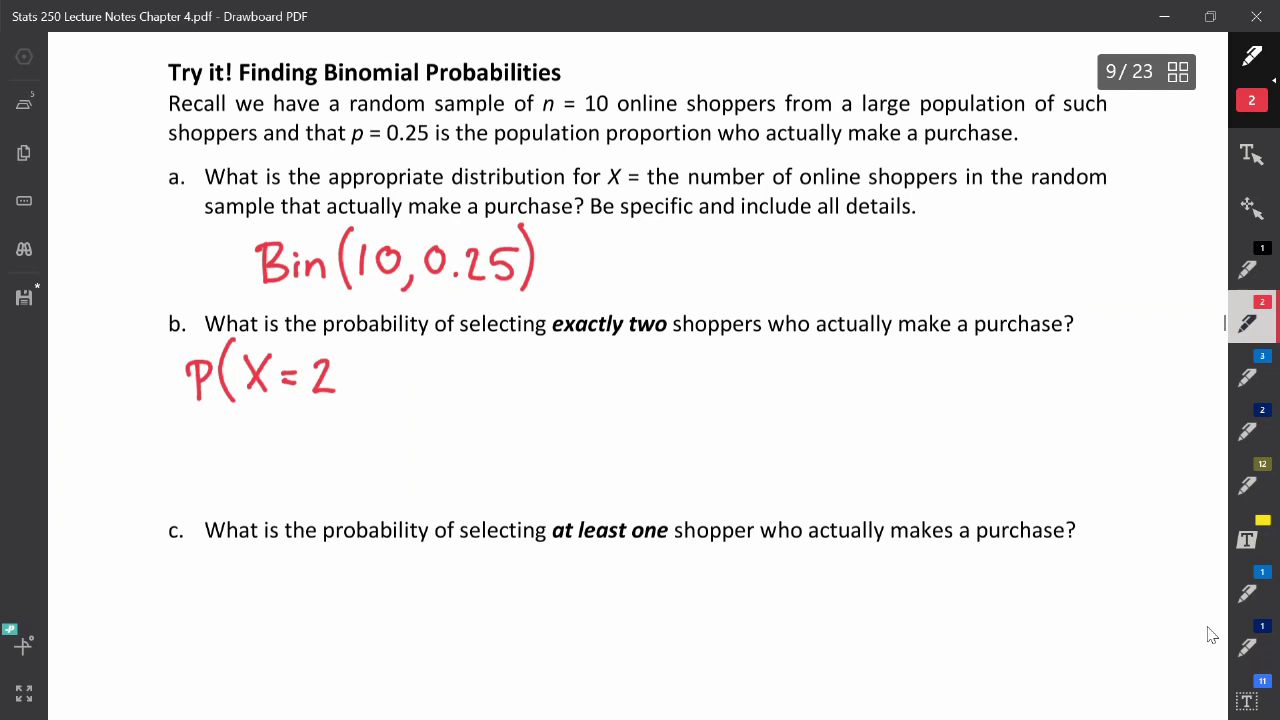
left_click_drag(336, 344, 338, 404)
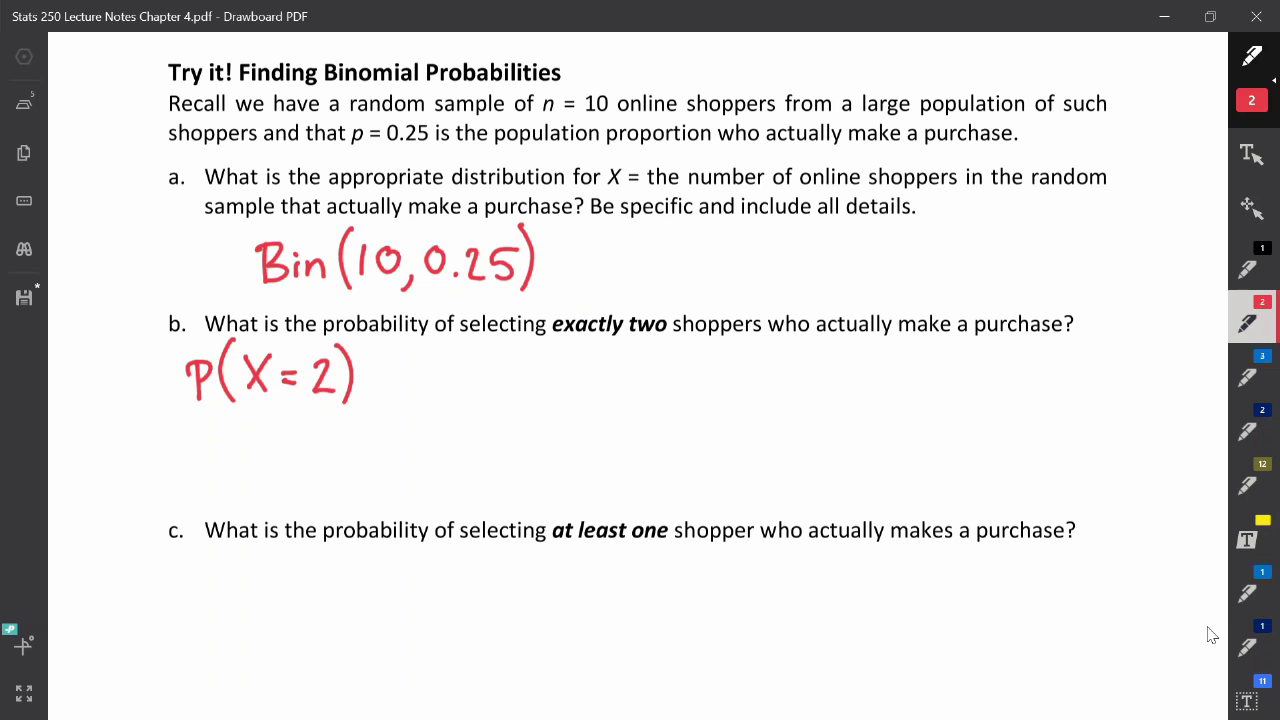
Step: Switch to R Commander and generate the binomial probabilities table for 10 trials with success probability 0.25
key("alt+Tab")
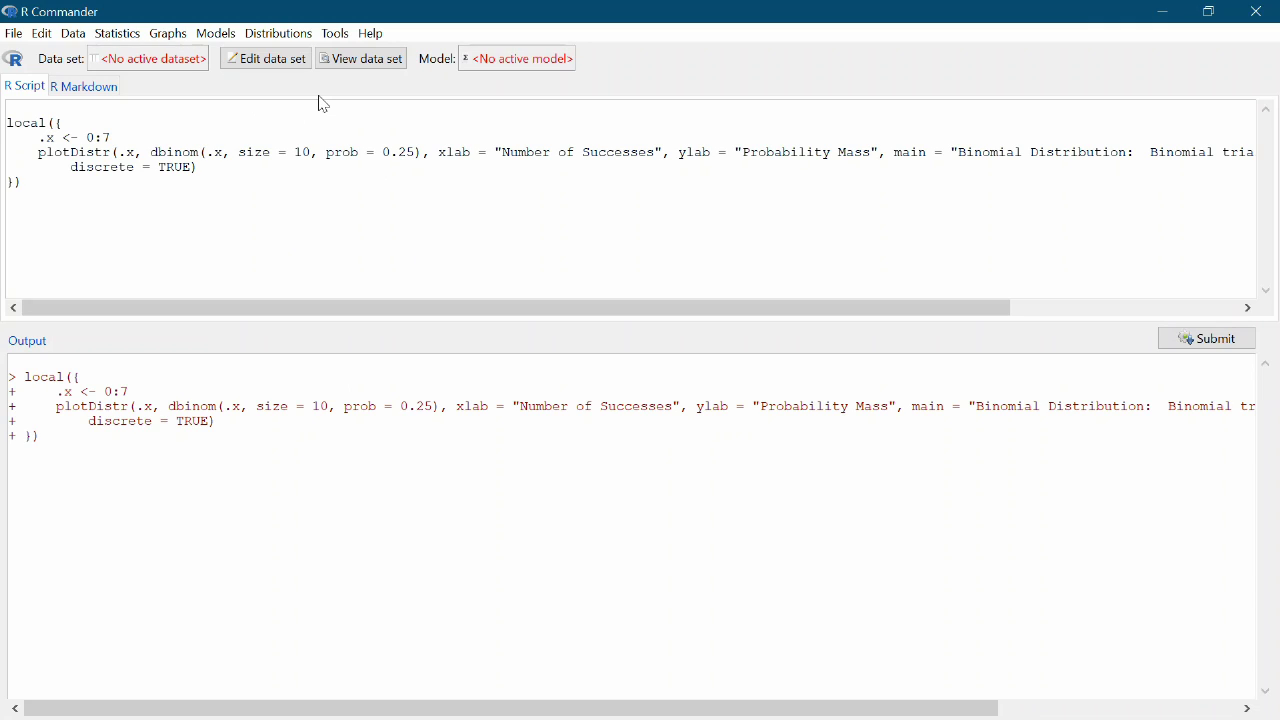
left_click(300, 33)
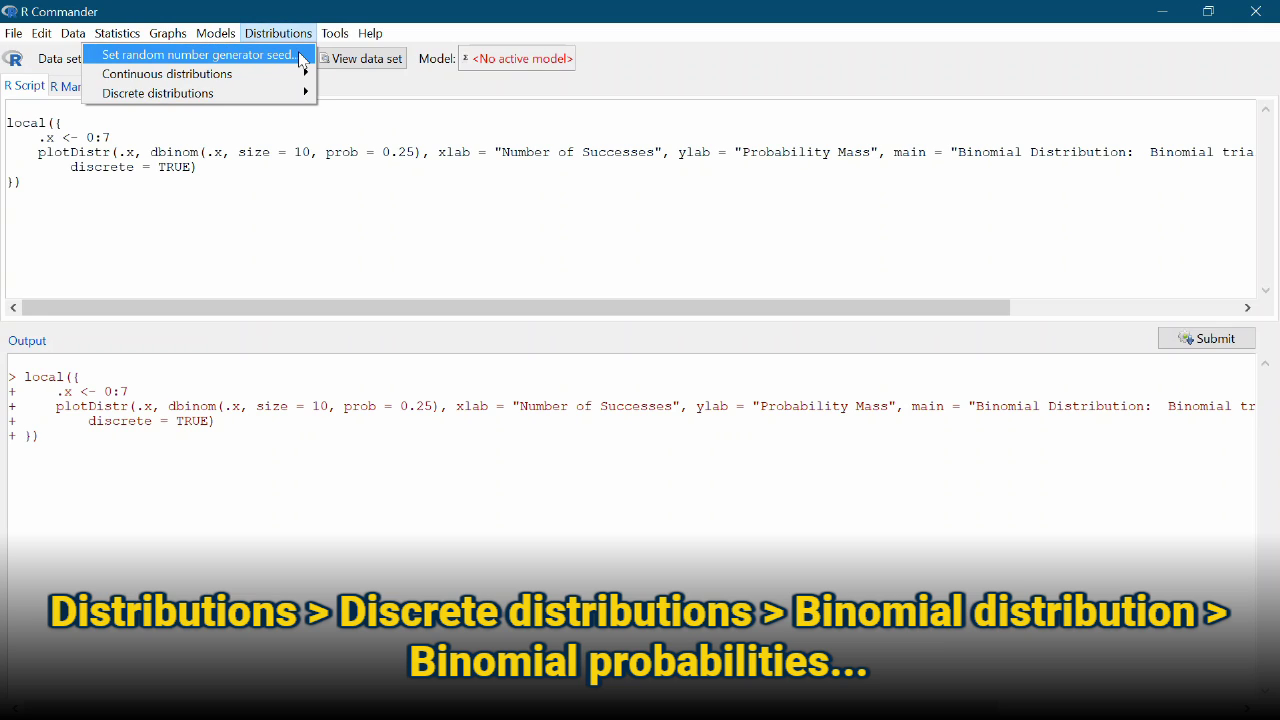
mouse_move(290, 93)
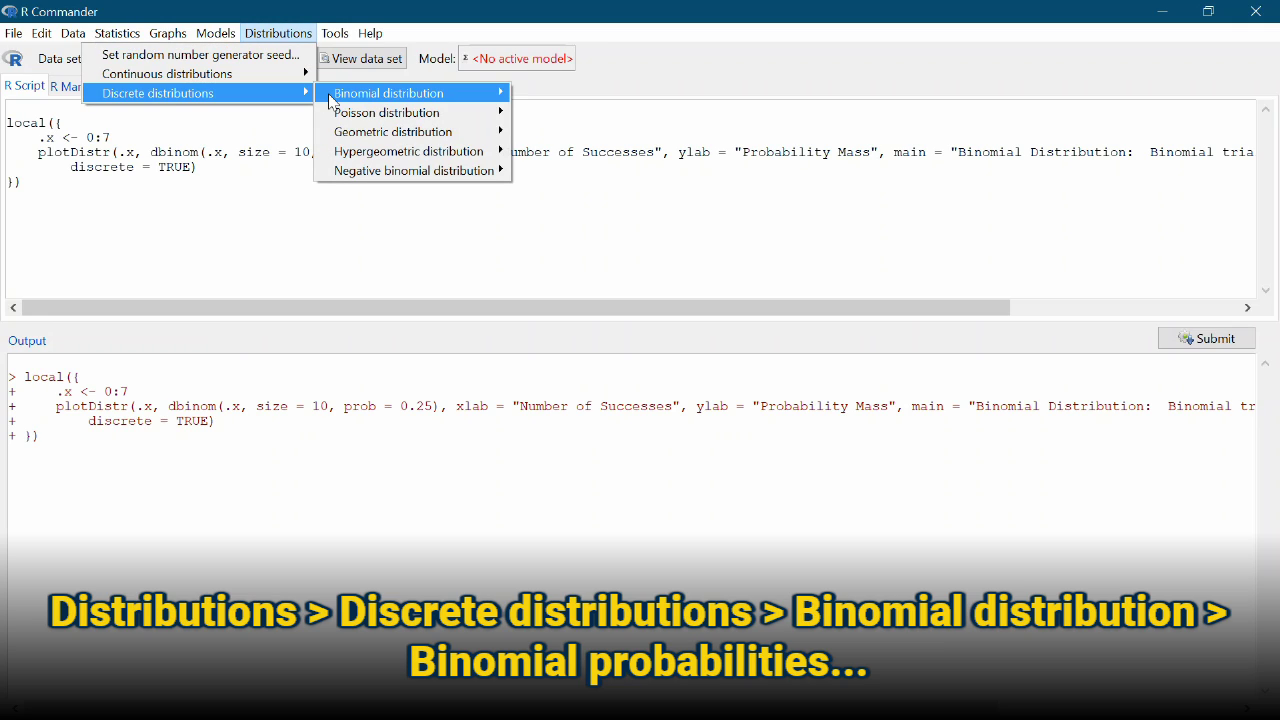
mouse_move(333, 97)
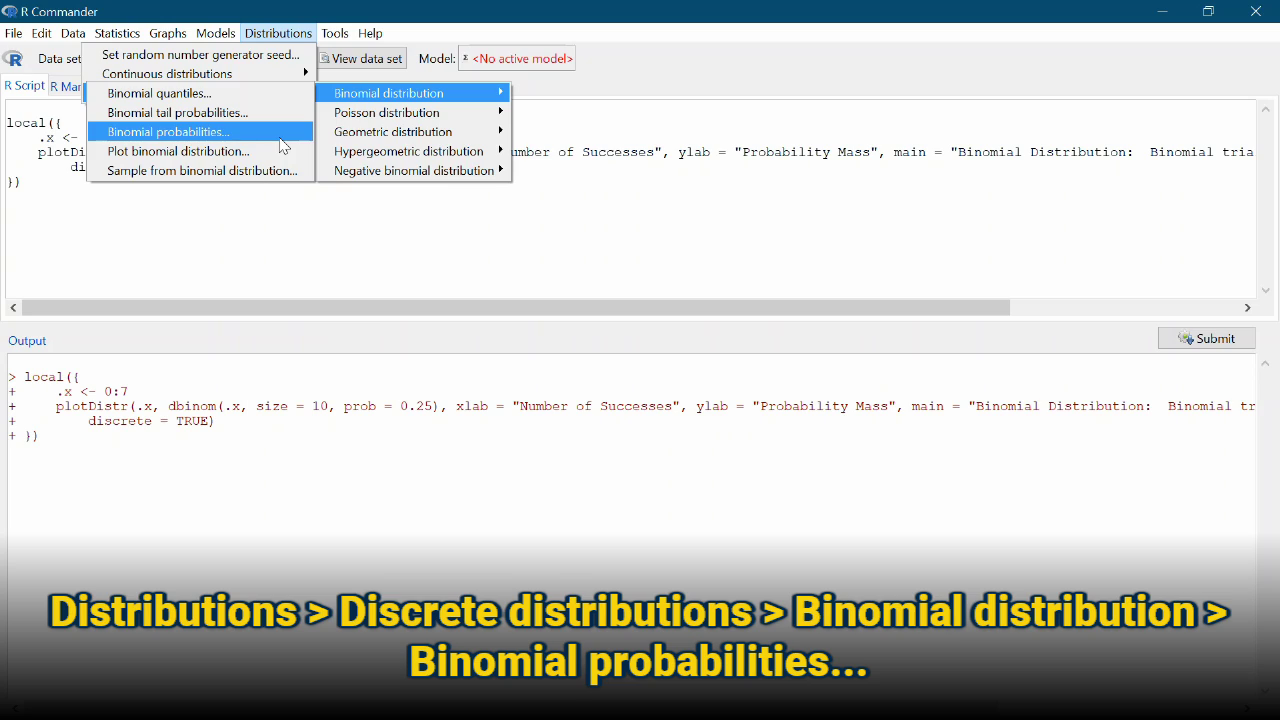
left_click(170, 132)
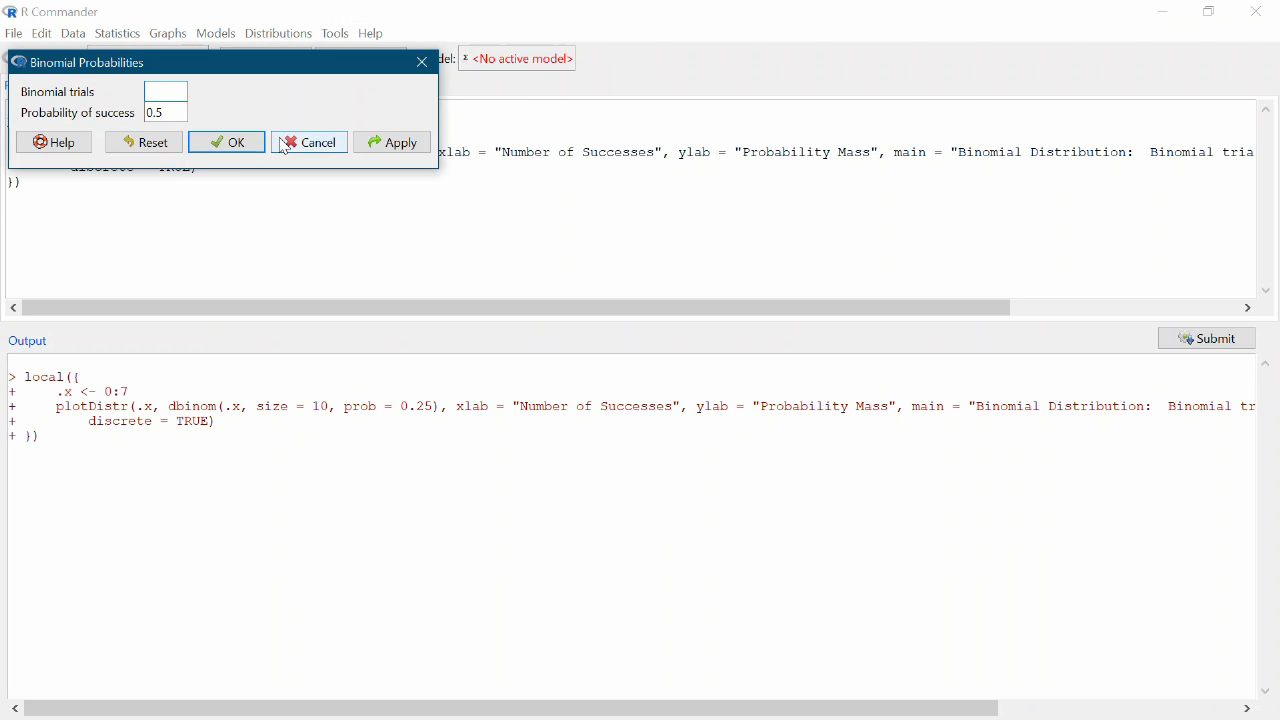
type("10")
key("Tab")
type("0.25")
left_click(229, 143)
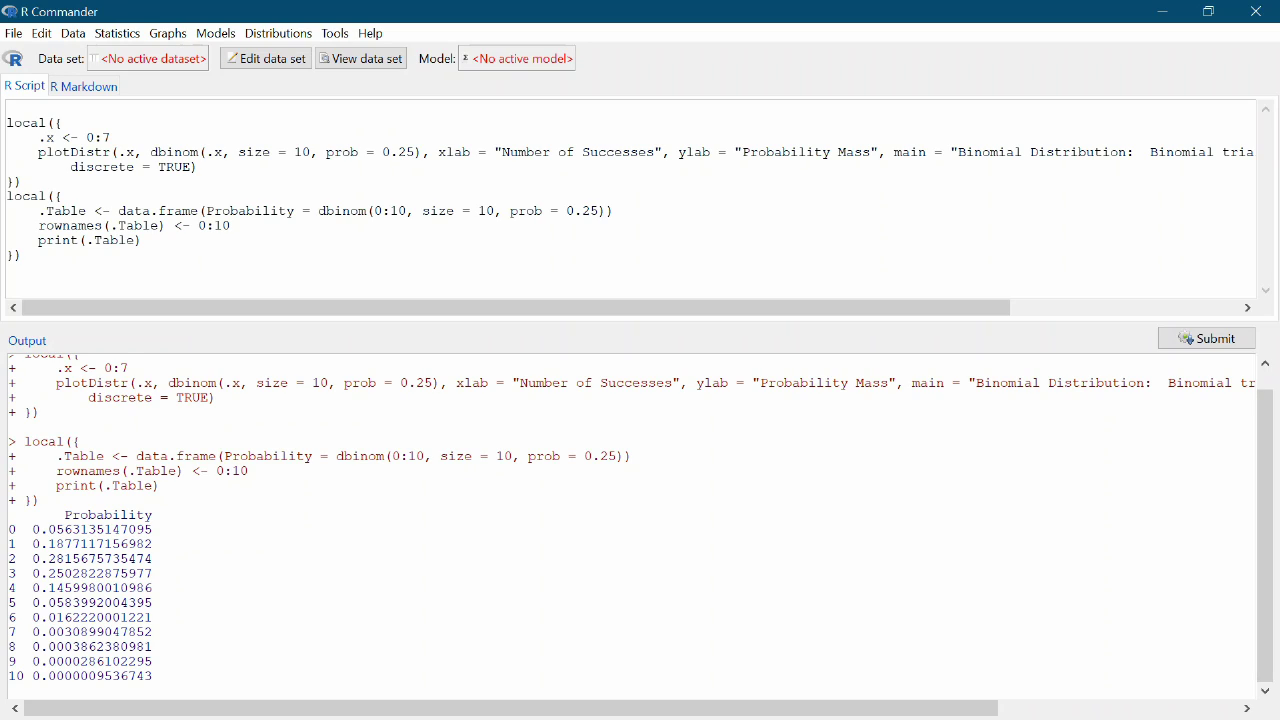
Step: Find the probability for 2 successes and add the answer "(b) P(X=2) = 0.2816" at the end of the R Markdown document
key("shift+End")
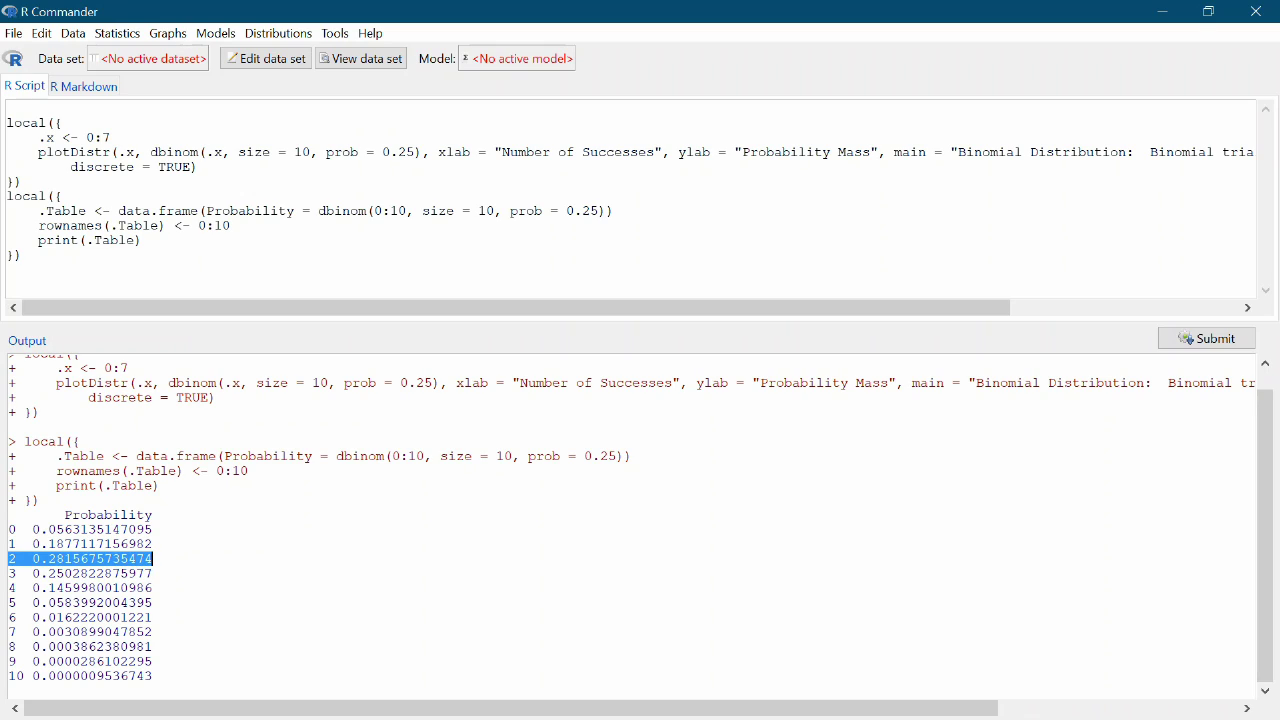
key("End")
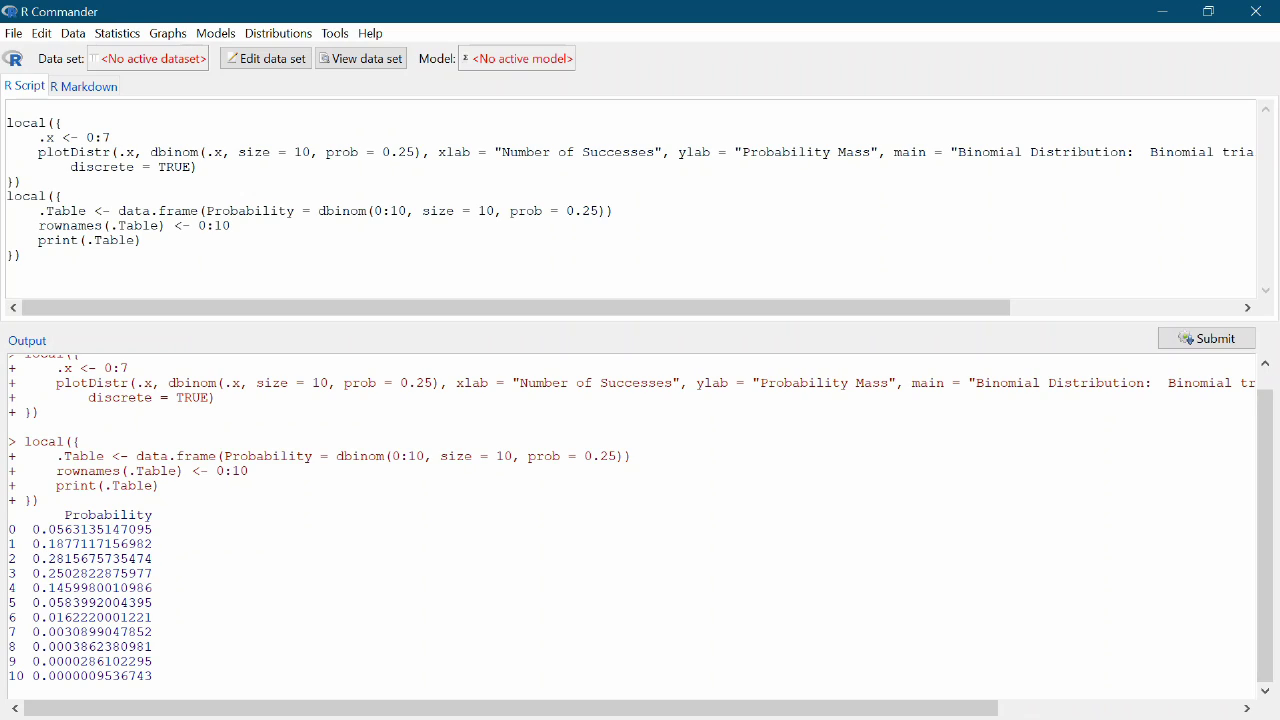
left_click(85, 86)
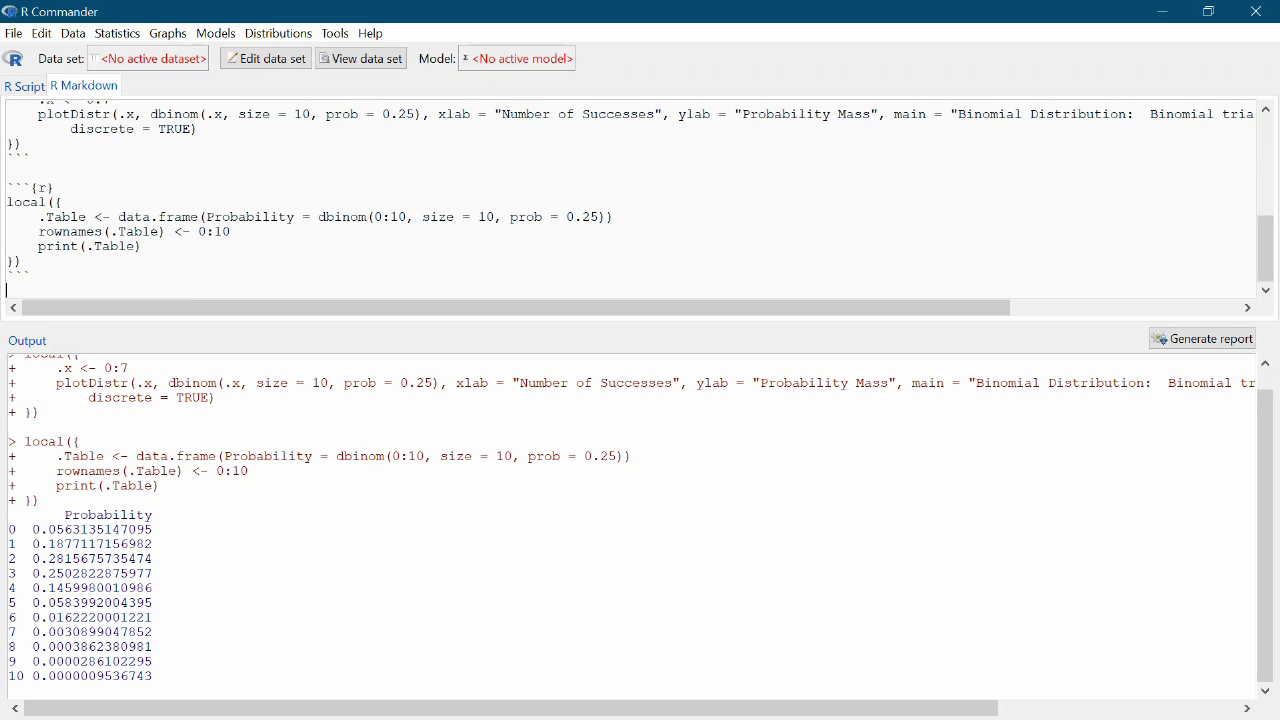
key("Return")
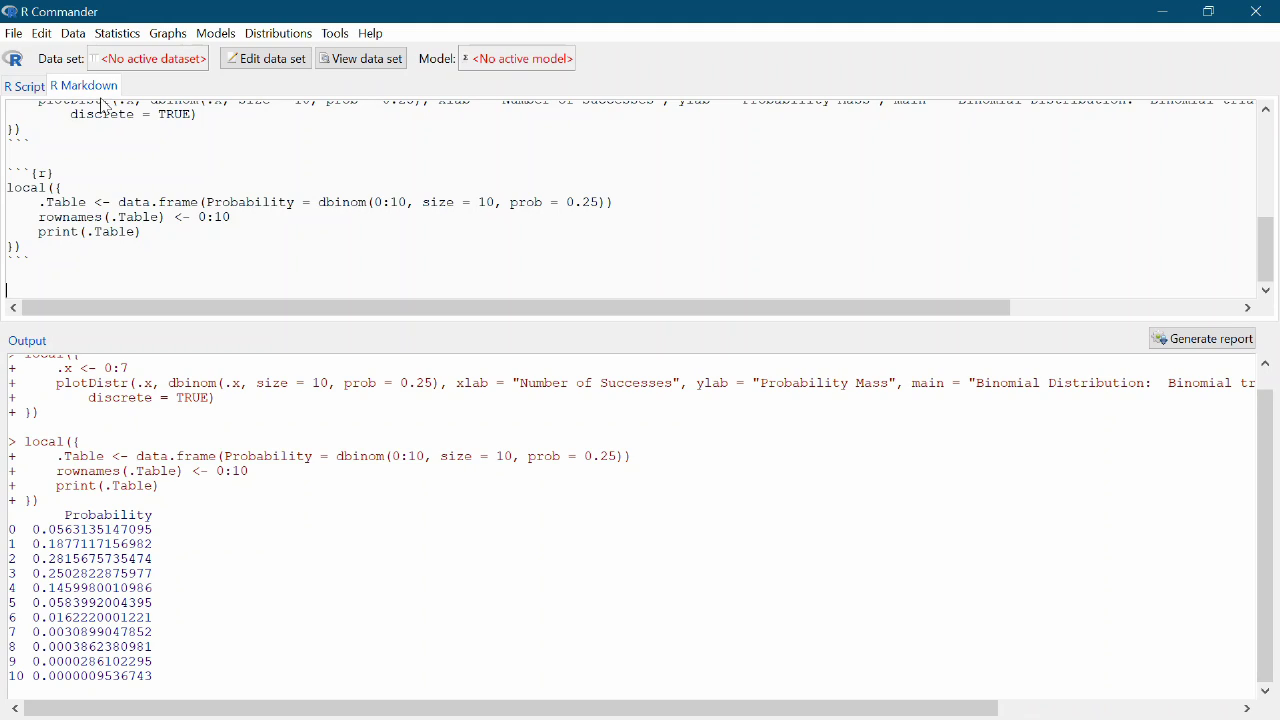
type("(b) P(X=2) = 0")
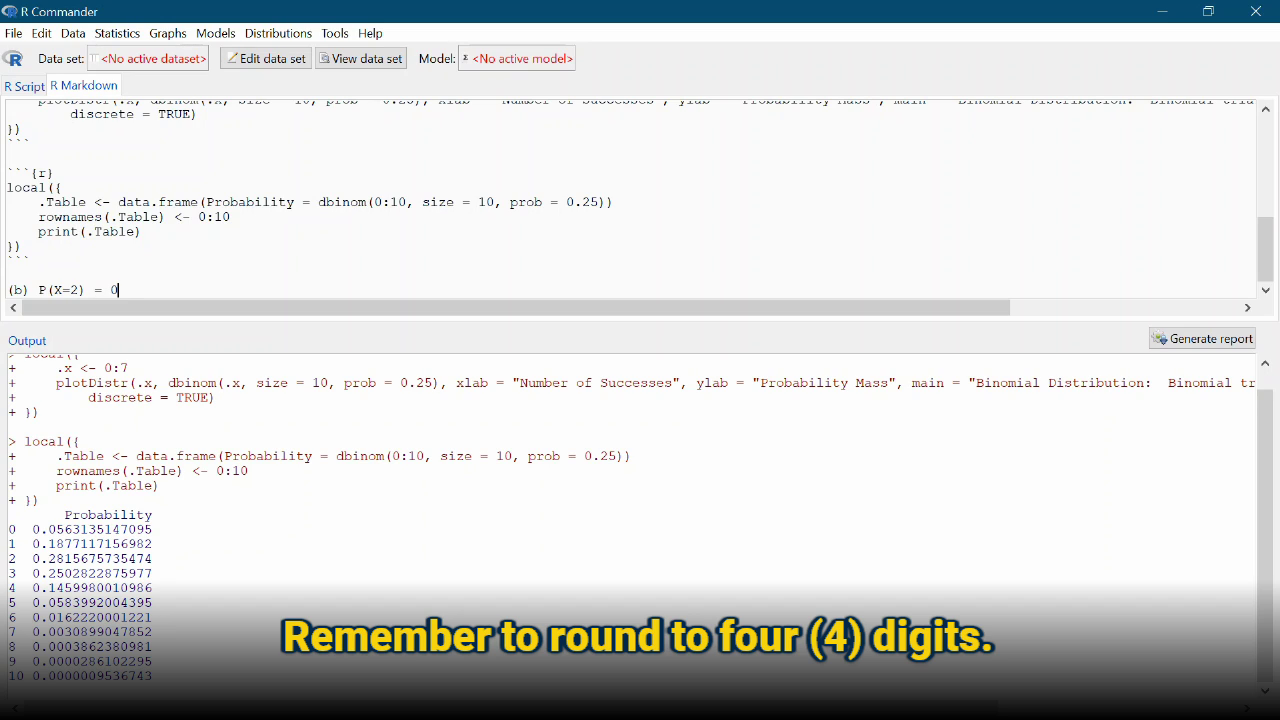
type(".2816")
Step: Switch to Drawboard PDF and handwrite "P(X ≥ 1)" below question c
key("alt+Tab")
scroll(137, 234, "down", 1)
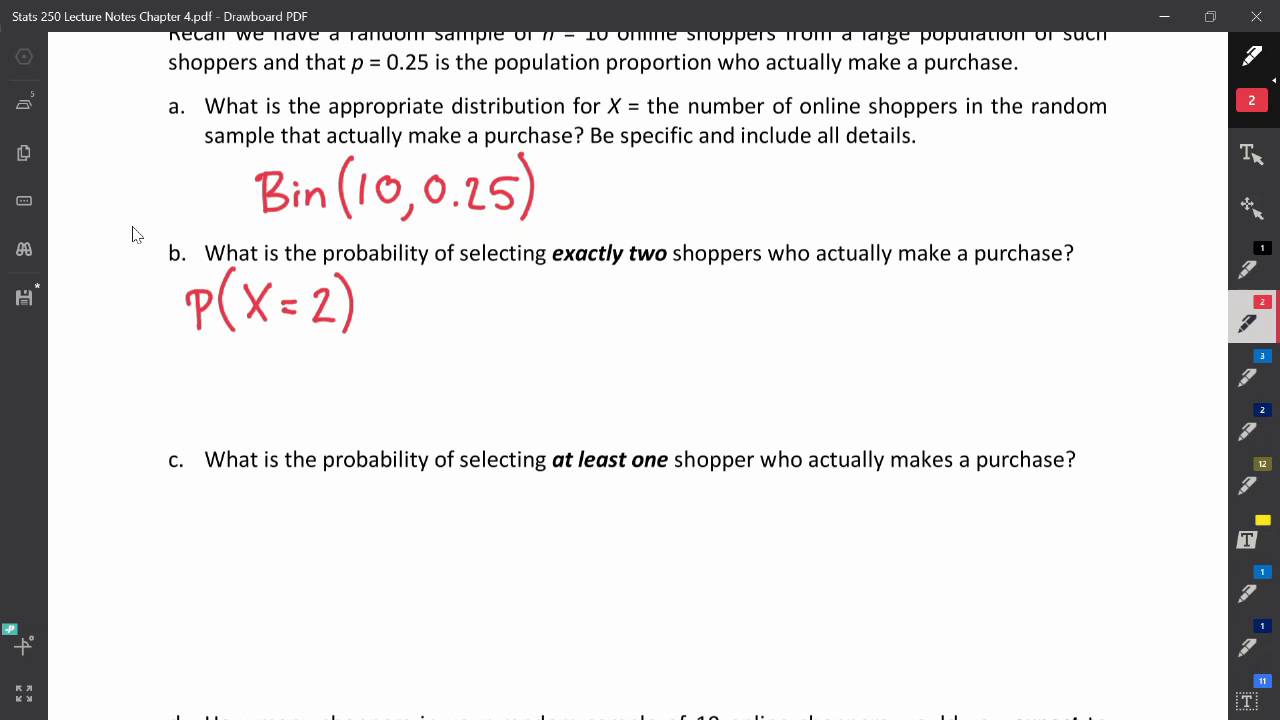
scroll(136, 234, "down", 1)
left_click_drag(240, 472, 246, 518)
left_click_drag(240, 474, 242, 496)
left_click_drag(294, 460, 290, 524)
left_click_drag(298, 476, 322, 510)
mouse_move(322, 476)
left_mouse_down()
mouse_move(300, 510)
mouse_move(339, 505)
left_mouse_up()
left_click(340, 484)
left_click_drag(338, 514, 354, 509)
left_click_drag(379, 470, 379, 520)
left_click_drag(390, 458, 392, 524)
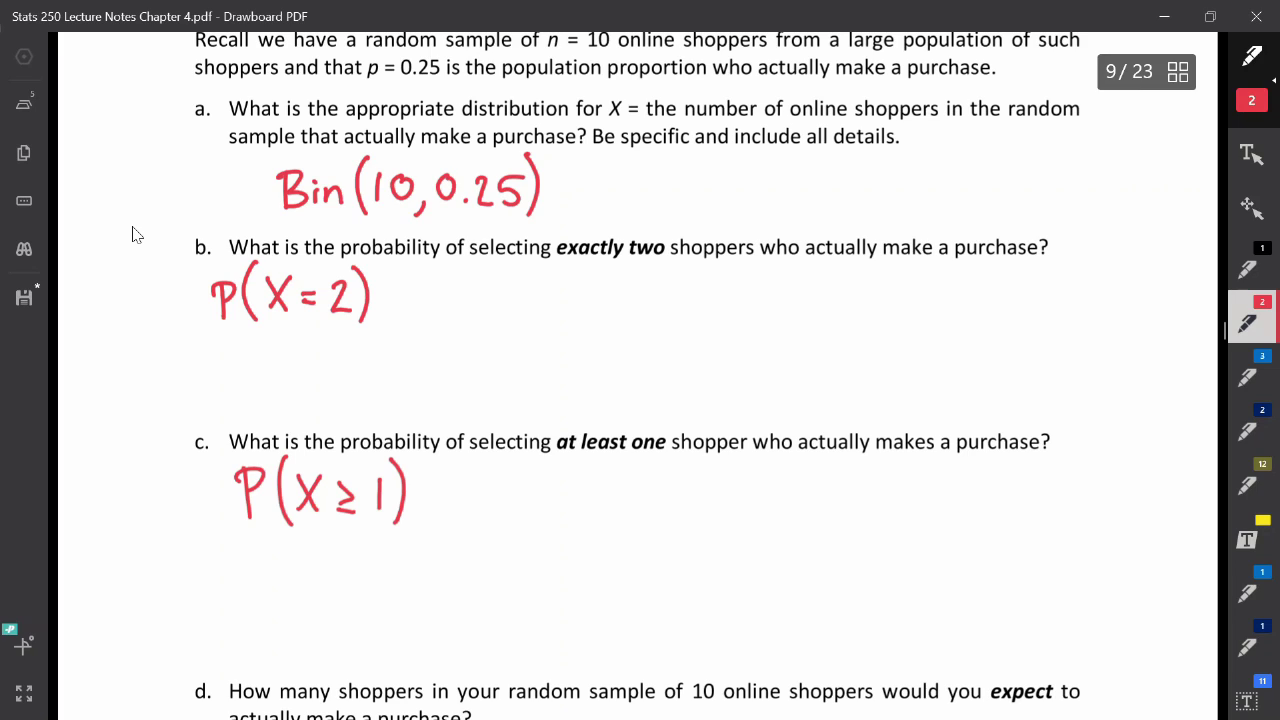
Step: Check the probabilities table in R Commander, then extend the handwritten part c expression in Drawboard PDF with "= 1 - P(X = 0)"
key("alt+Tab")
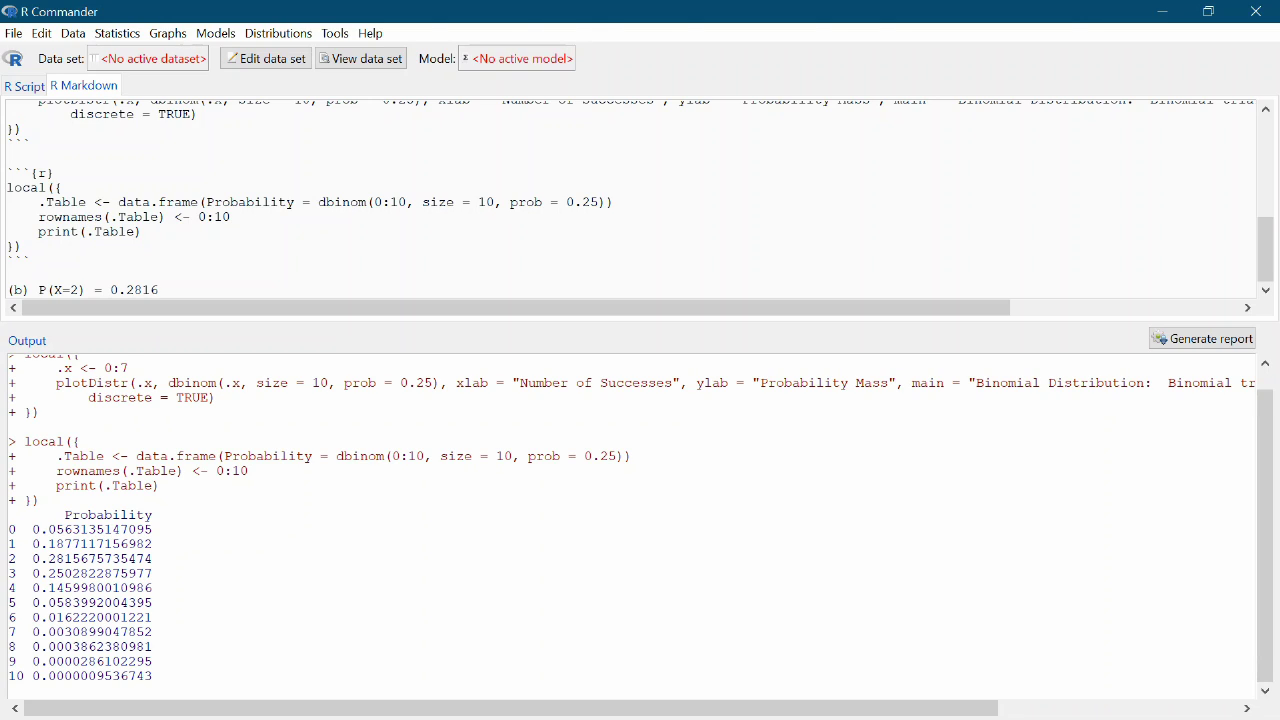
key("alt+Tab")
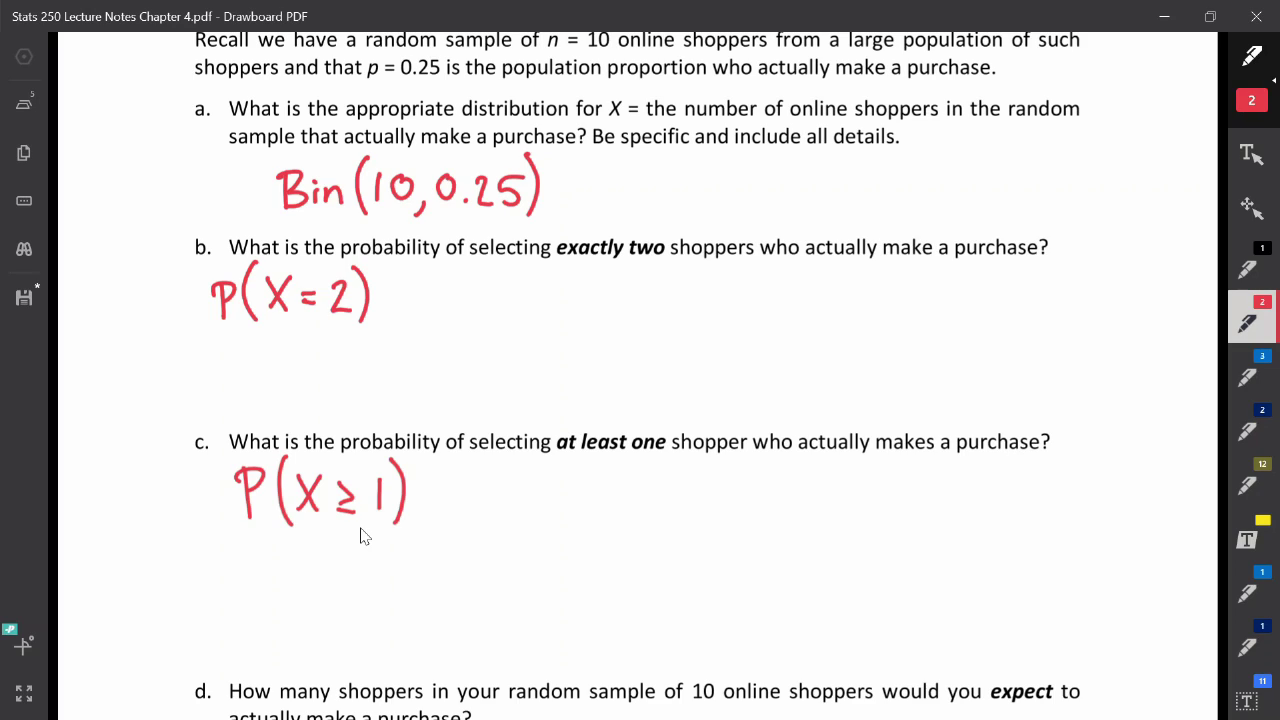
left_click_drag(419, 485, 437, 495)
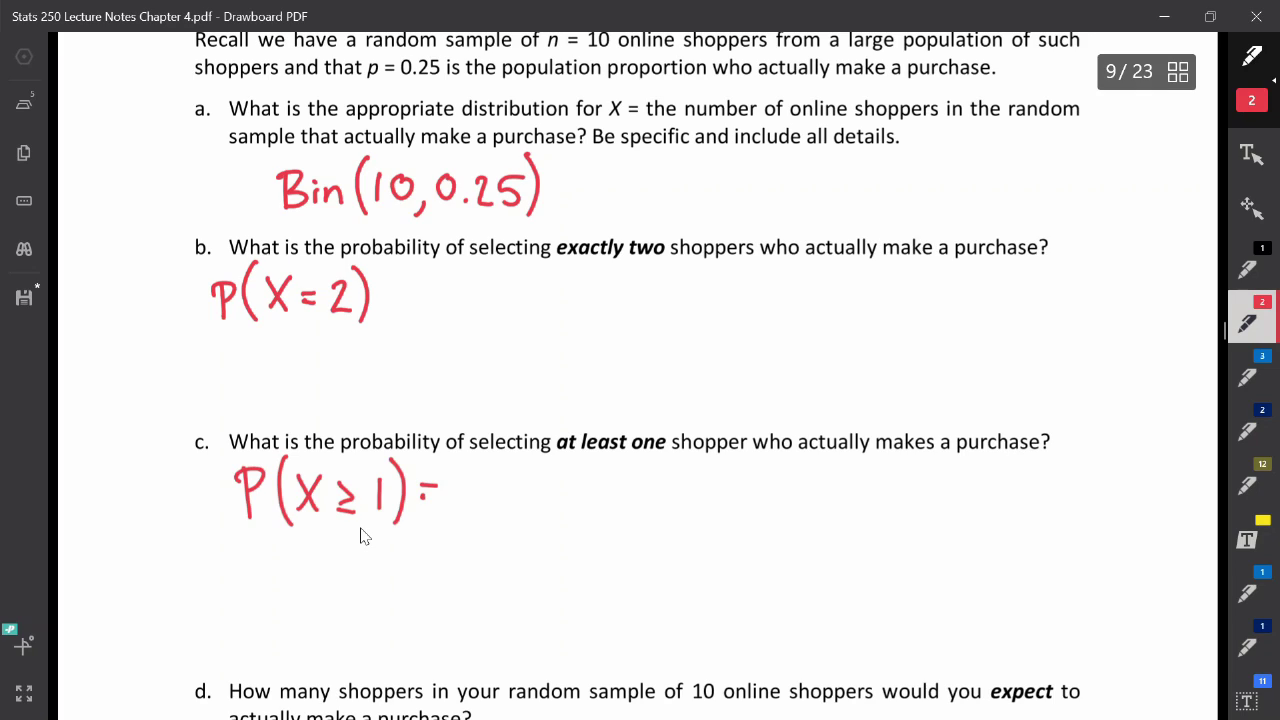
left_click_drag(470, 466, 469, 521)
left_click_drag(493, 492, 513, 492)
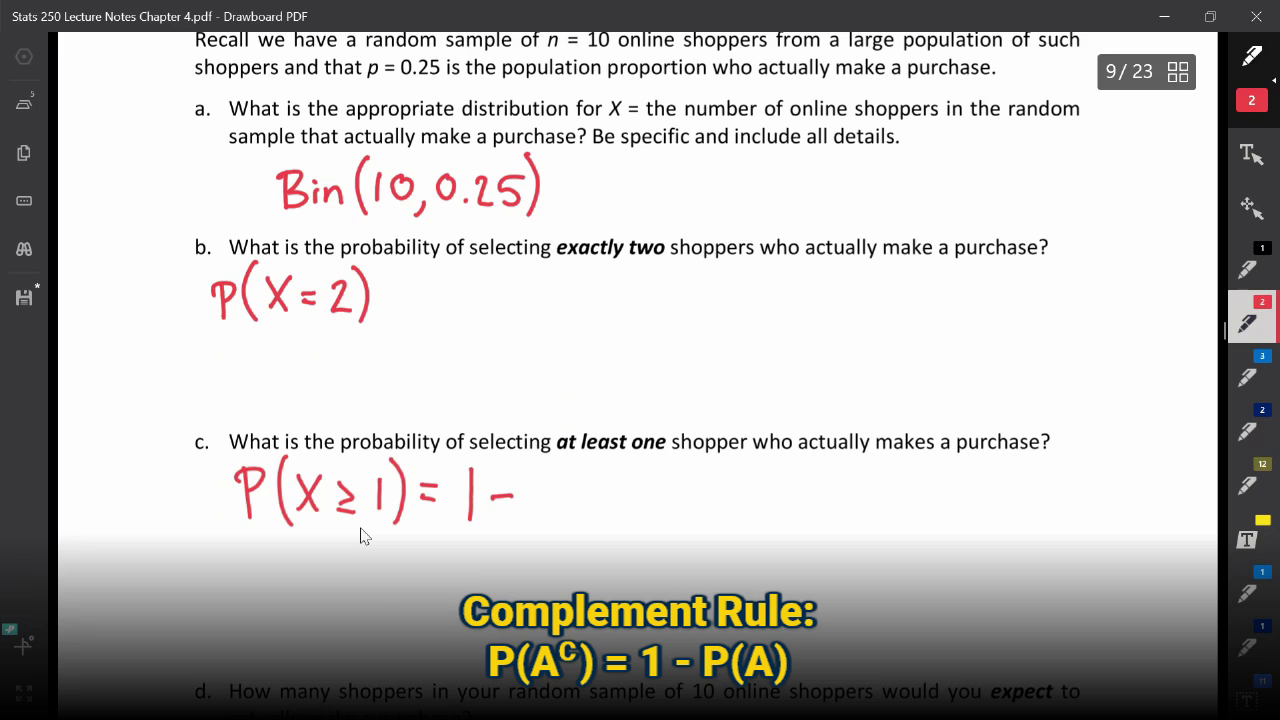
left_click_drag(530, 517, 534, 496)
left_click_drag(573, 462, 570, 523)
left_click_drag(580, 478, 604, 516)
left_click_drag(604, 478, 581, 516)
left_click_drag(618, 493, 631, 493)
left_click_drag(618, 505, 631, 505)
left_click_drag(660, 470, 659, 471)
left_click_drag(680, 462, 682, 524)
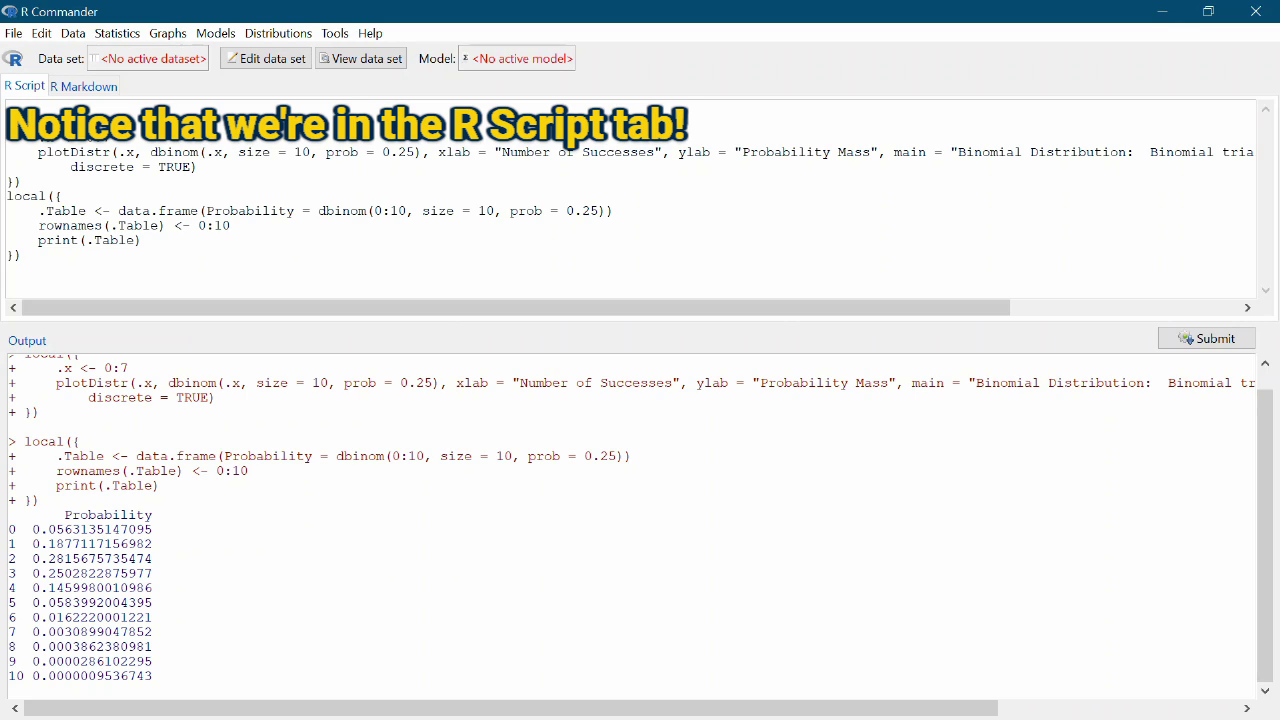
Step: Calculate 1-0.0563135147095 at the end of the R script, copying the probability of 0 successes from the output table
type("1-")
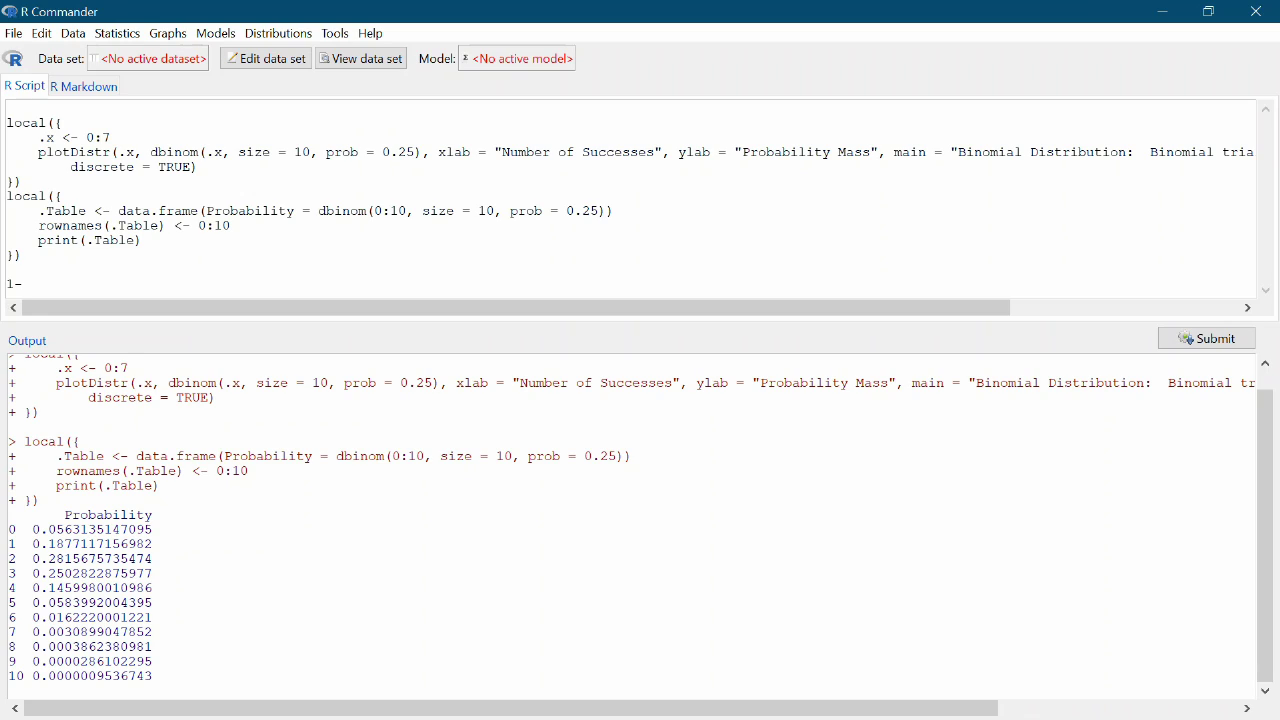
double_click(92, 529)
key("ctrl+c")
left_click(22, 284)
key("ctrl+v")
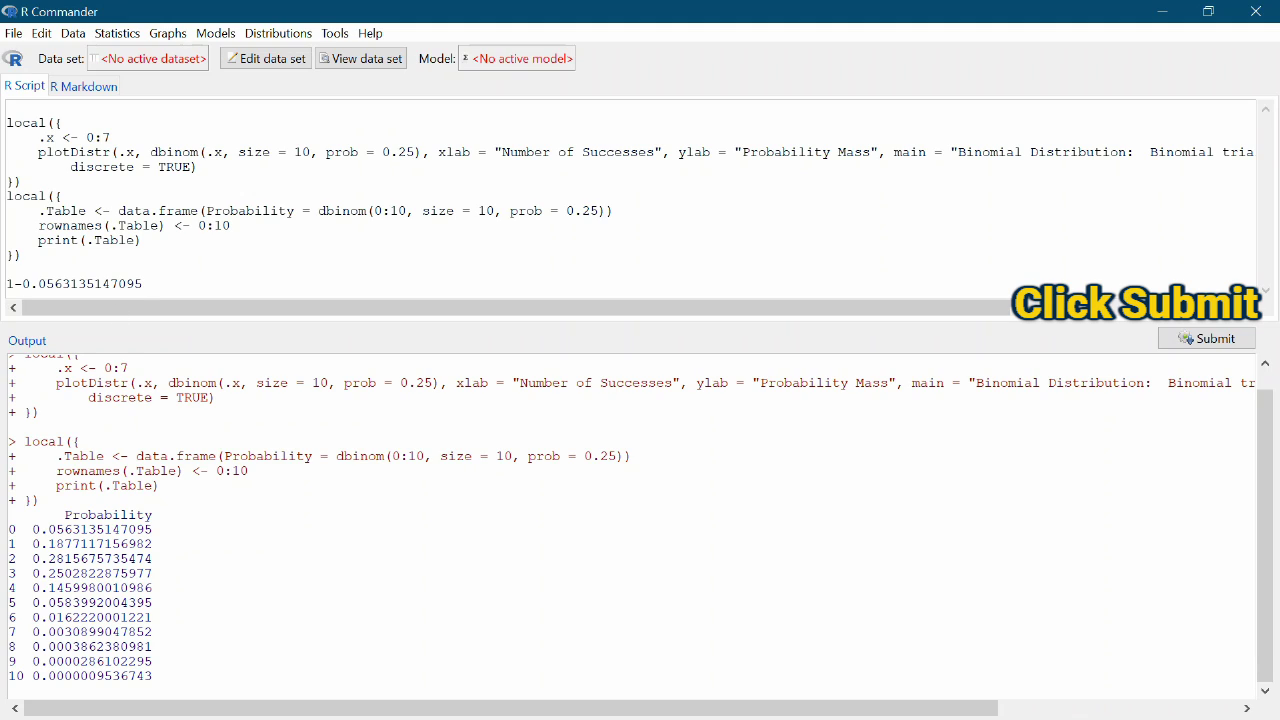
key("ctrl+r")
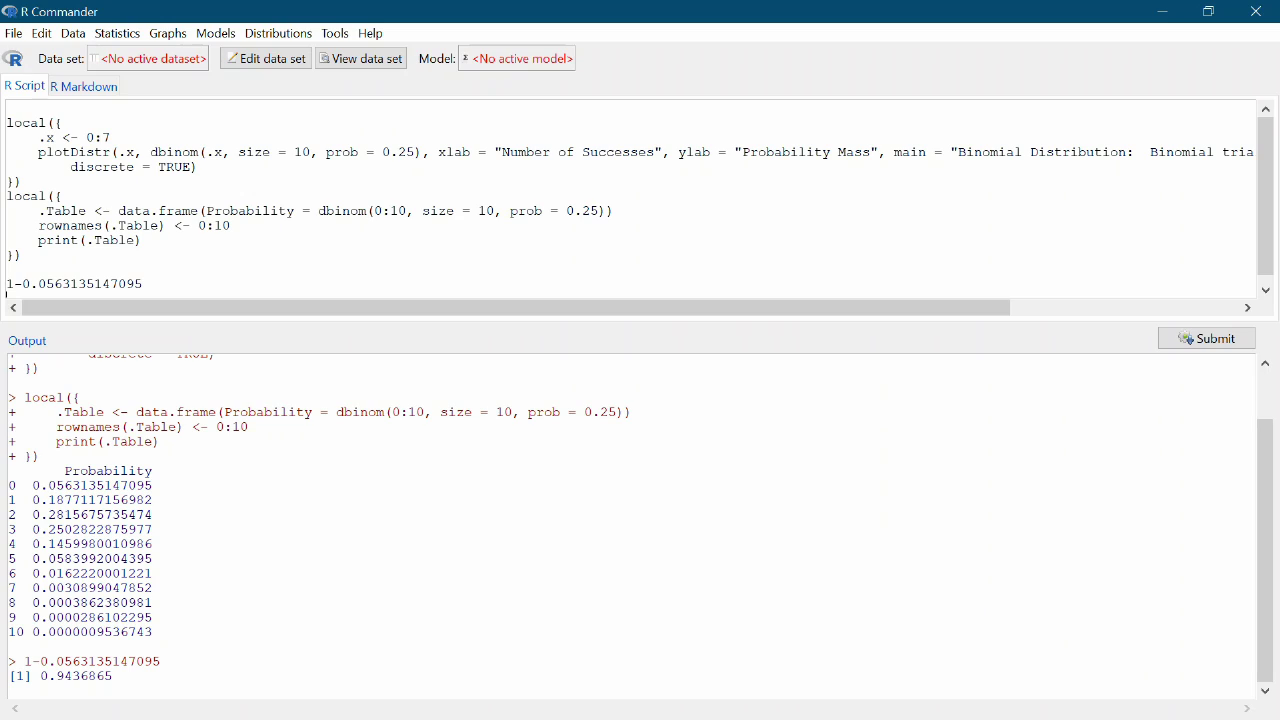
Step: Add "(c) Probability that at least one shopper makes a purchase is 1-P(X=0) = 0.9437." at the end of the R Markdown document
left_click(86, 87)
type("(c)")
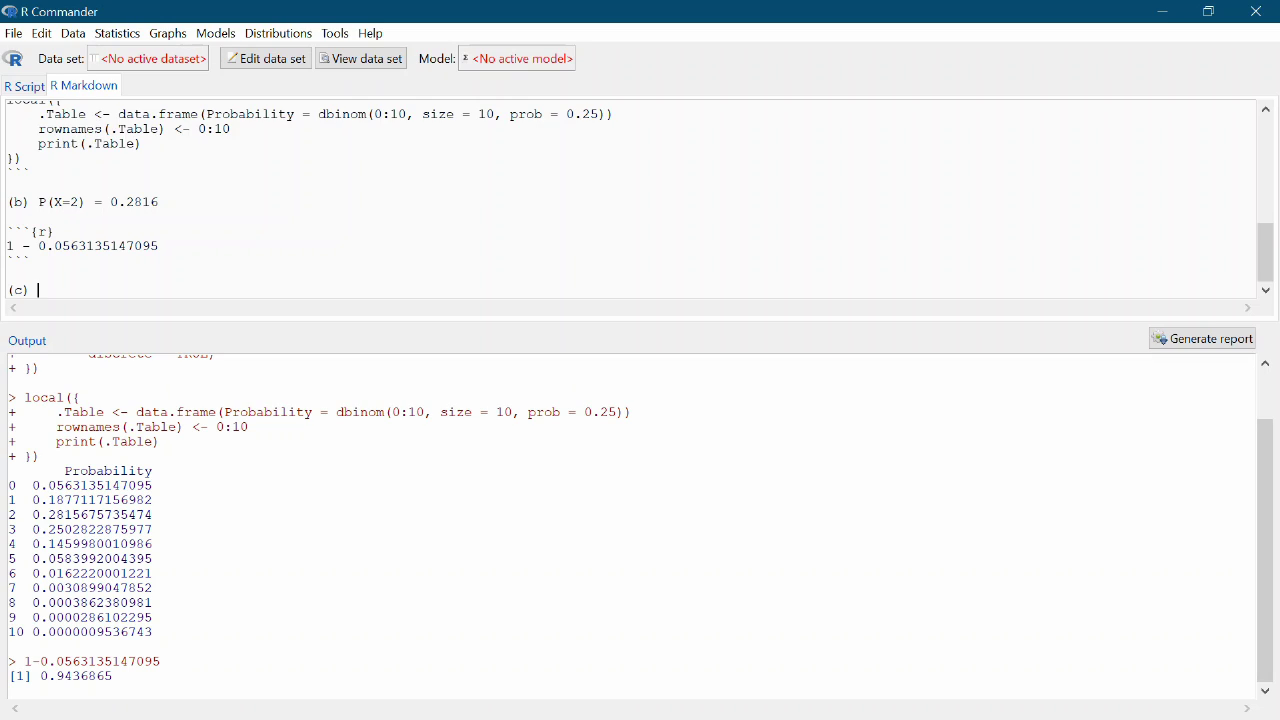
type(" Probability that at least o")
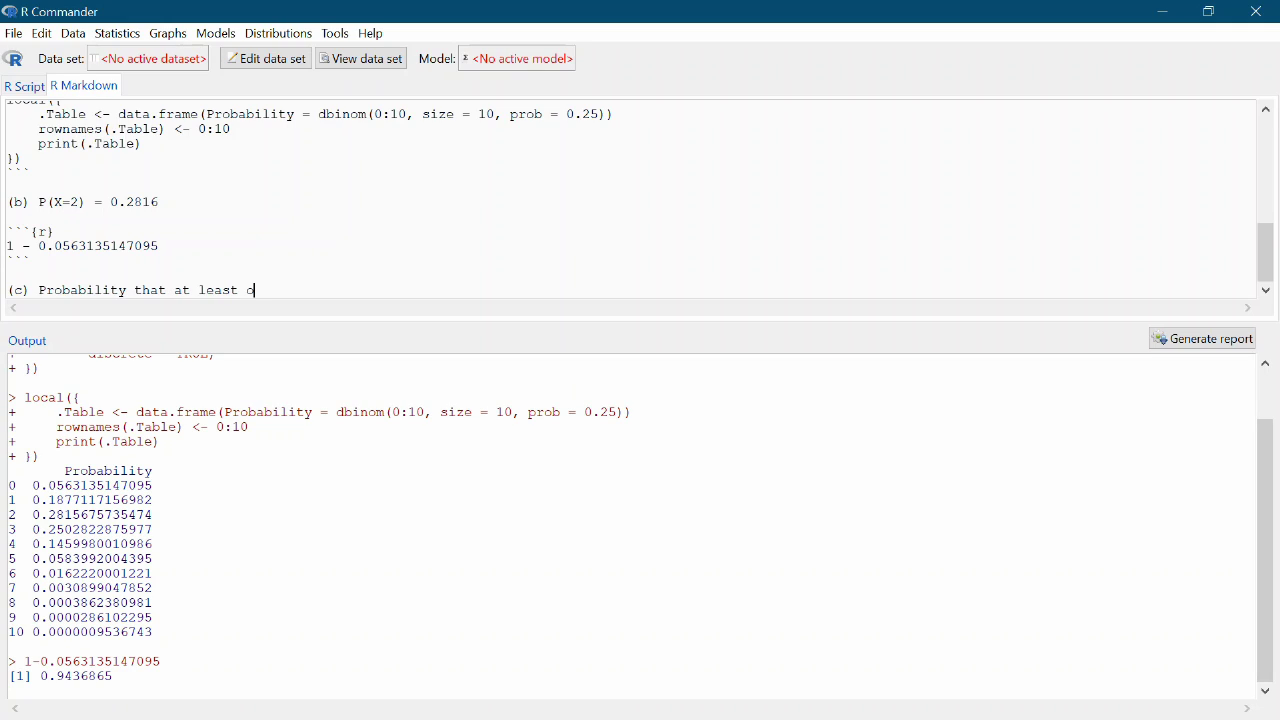
type("ne shopper makes a purch")
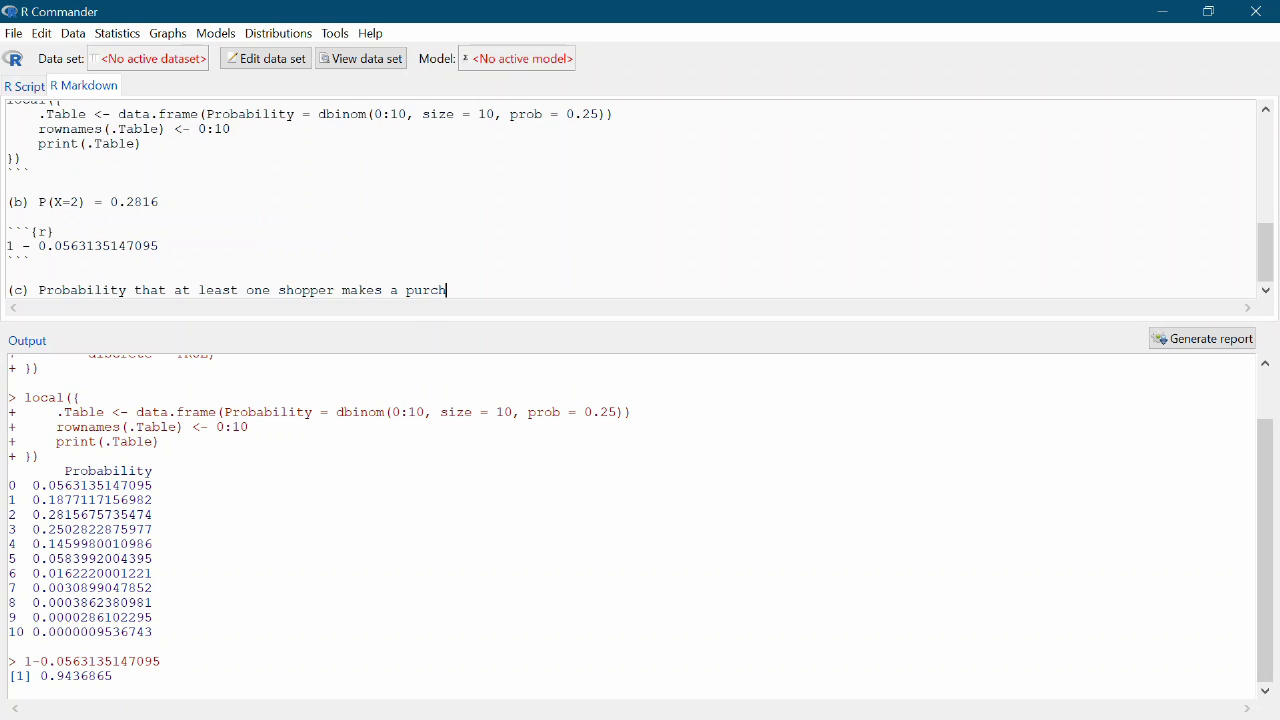
type("ase is 01")
key("BackSpace")
key("BackSpace")
type("1-P(X=0) = ")
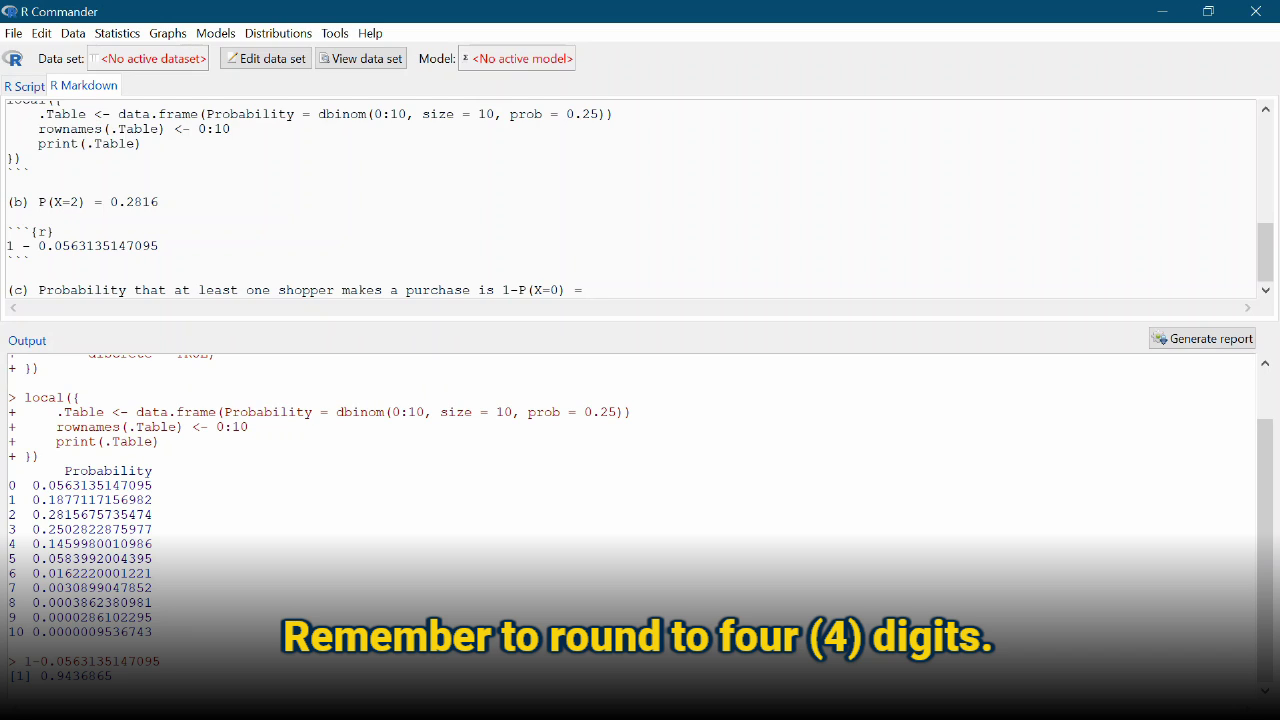
type("0.94")
type("37.")
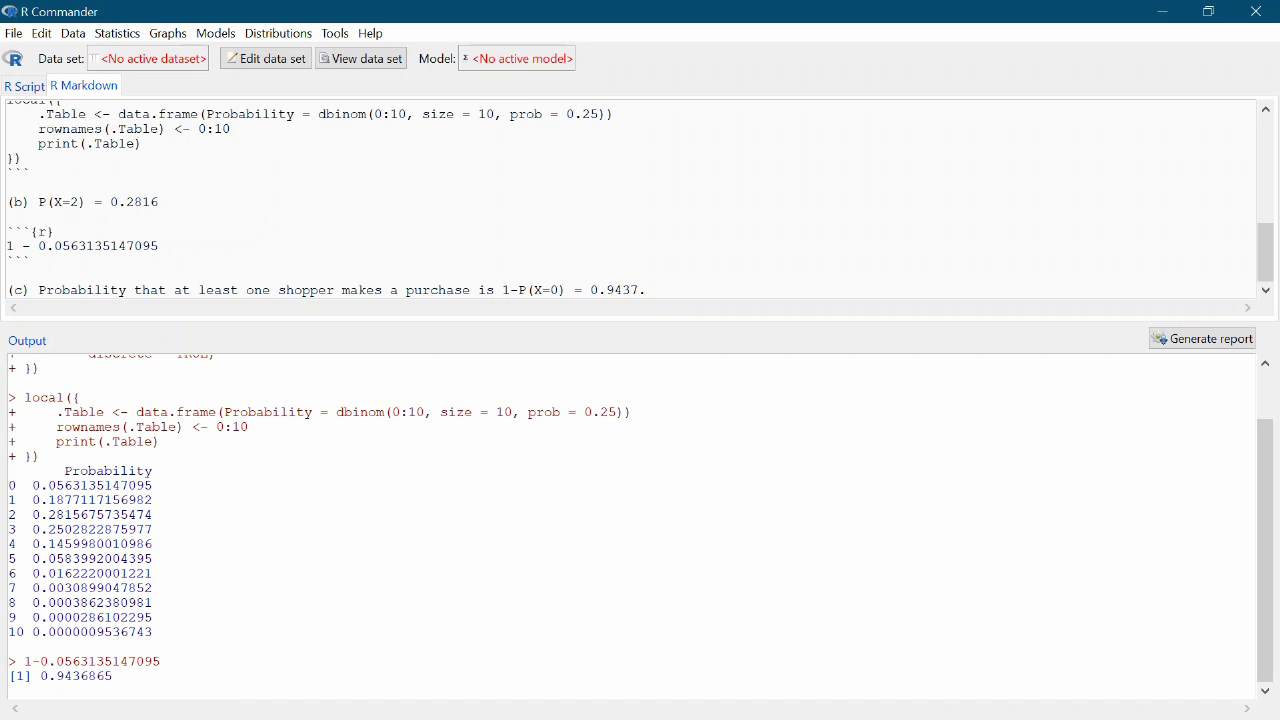
Step: Compute the upper-tail binomial probability for variable value 0, with 10 trials and success probability 0.25
left_click(283, 41)
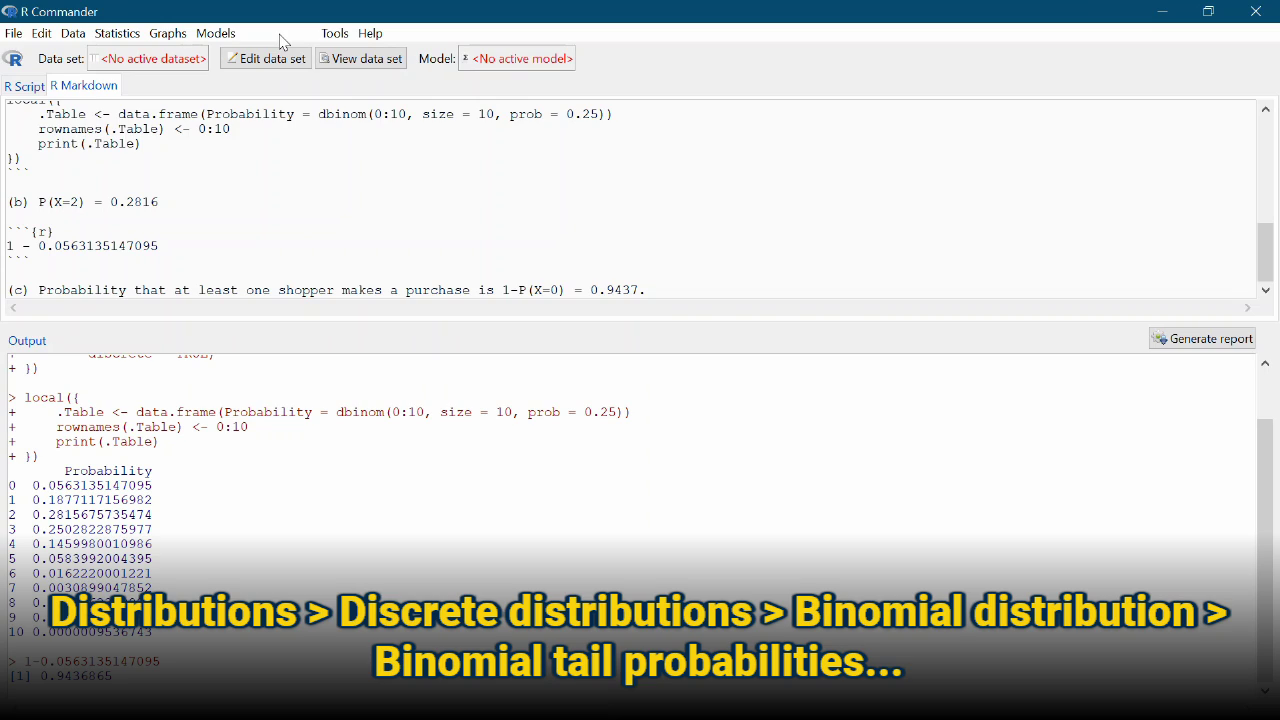
mouse_move(170, 93)
mouse_move(400, 93)
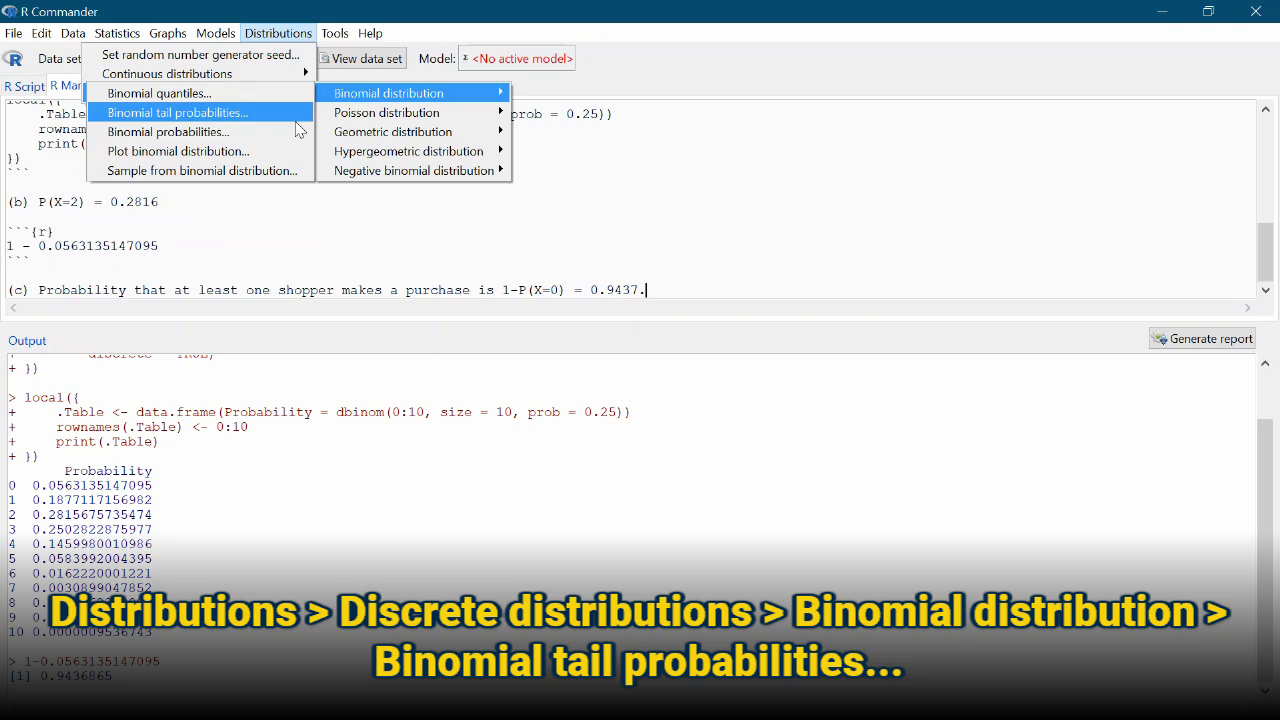
left_click(296, 122)
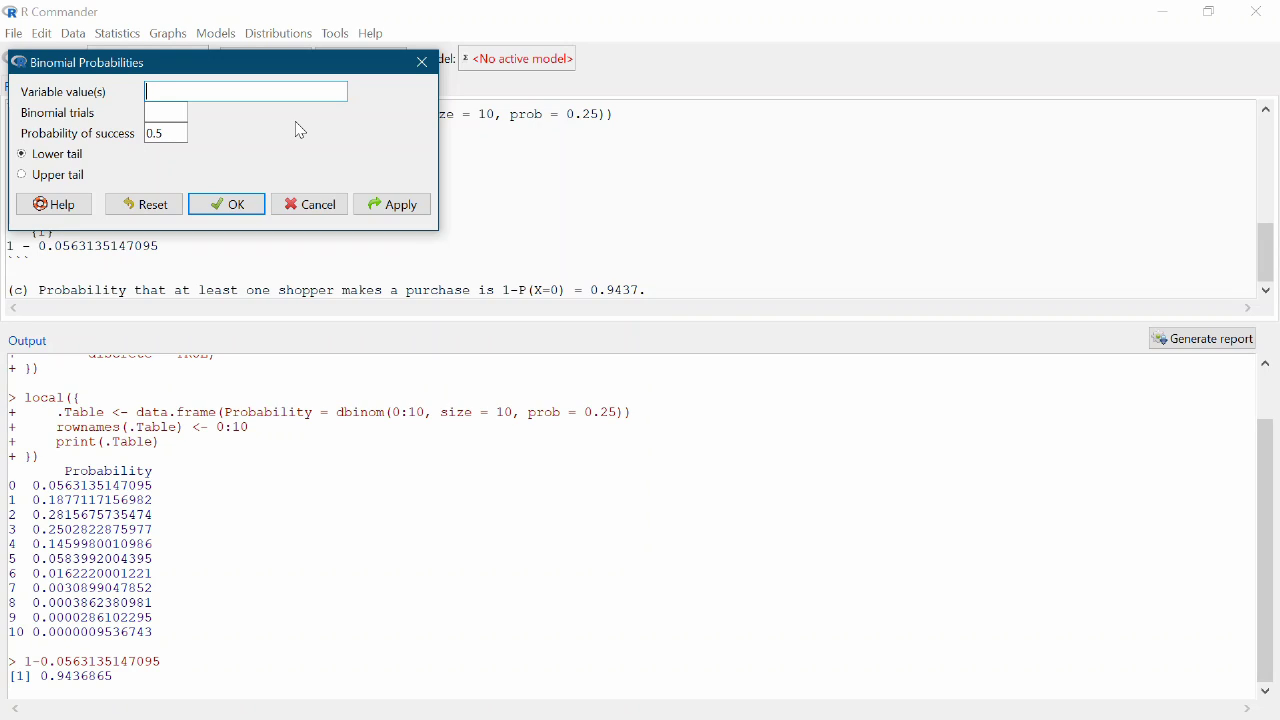
type("0")
key("Tab")
type("10")
key("Tab")
type("0.25")
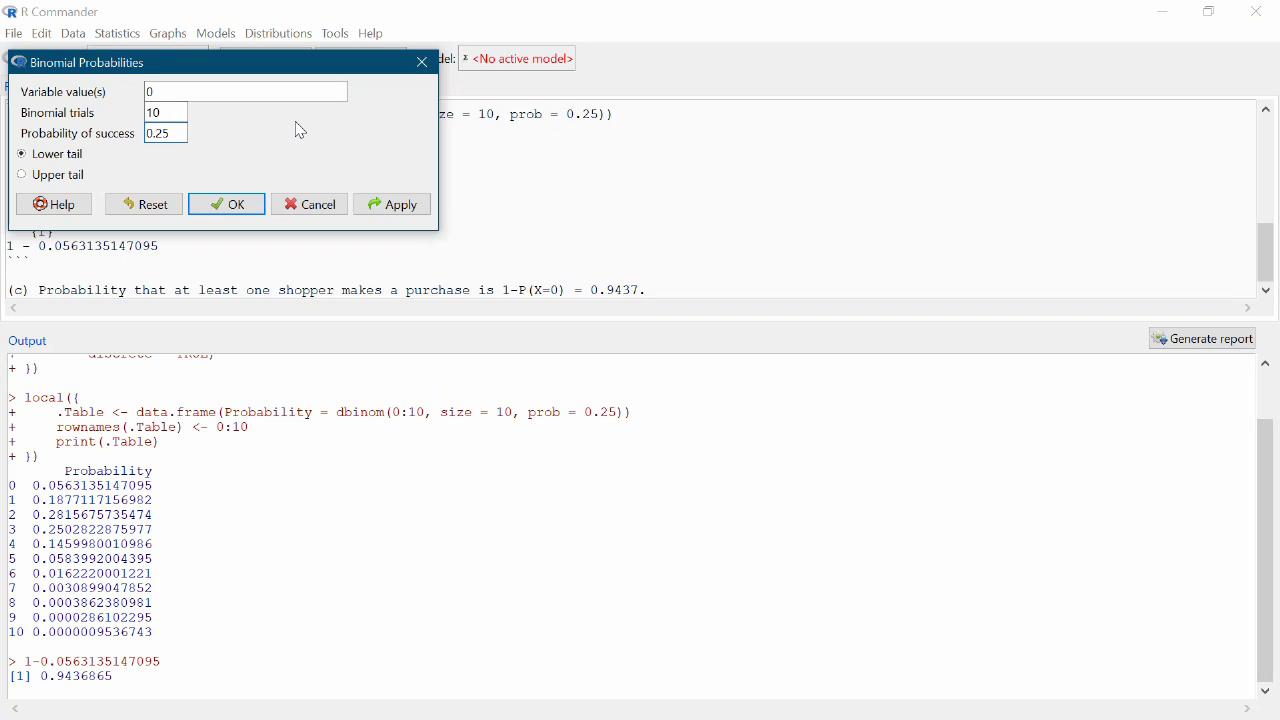
left_click(23, 176)
left_click(220, 205)
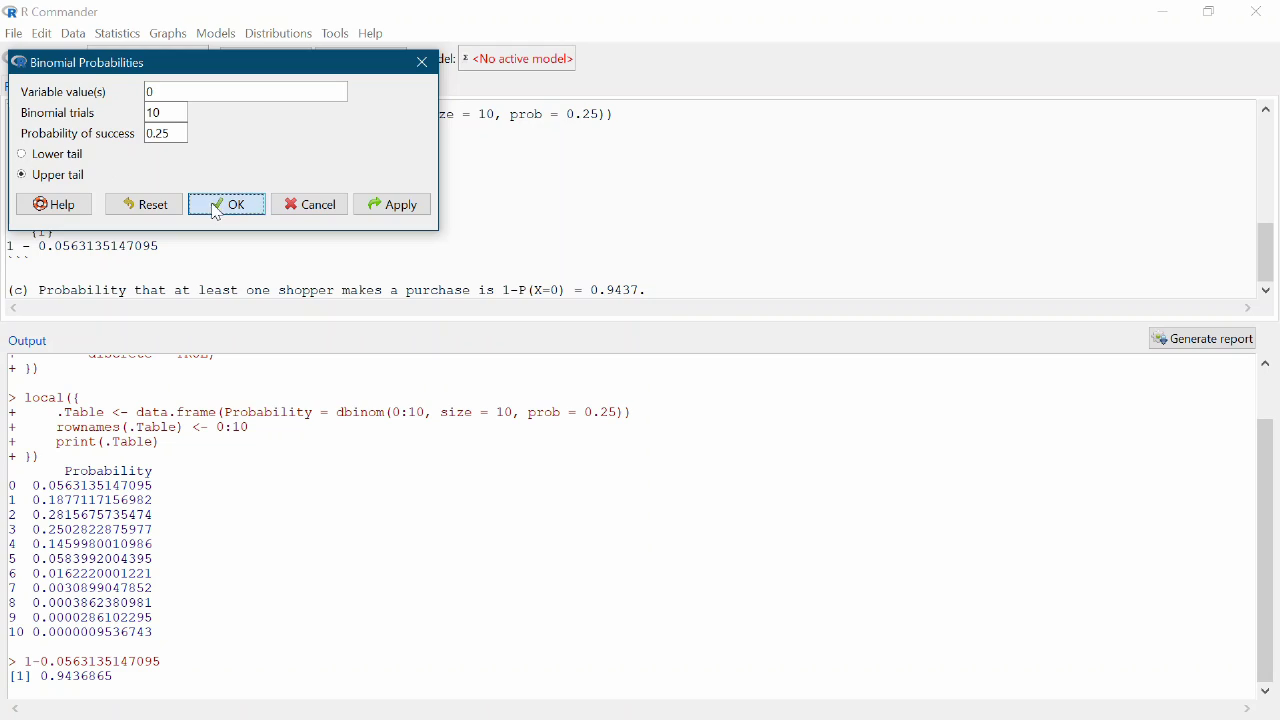
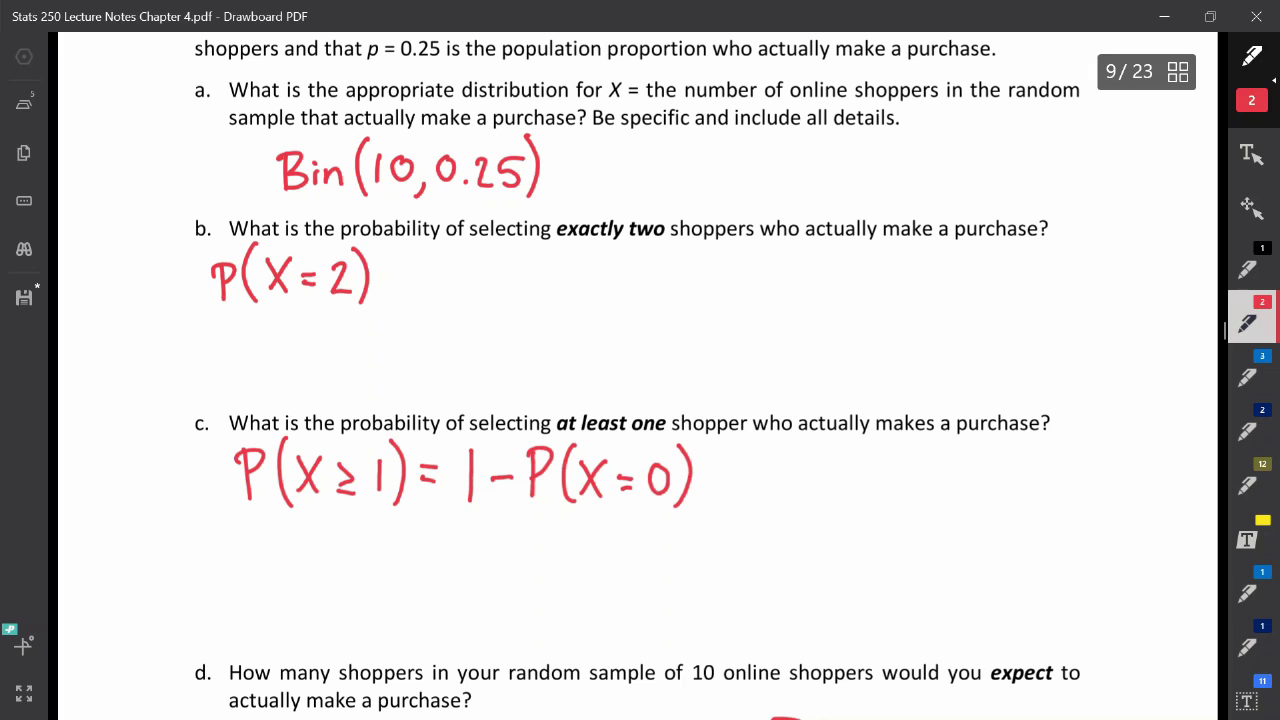
key("alt+Tab")
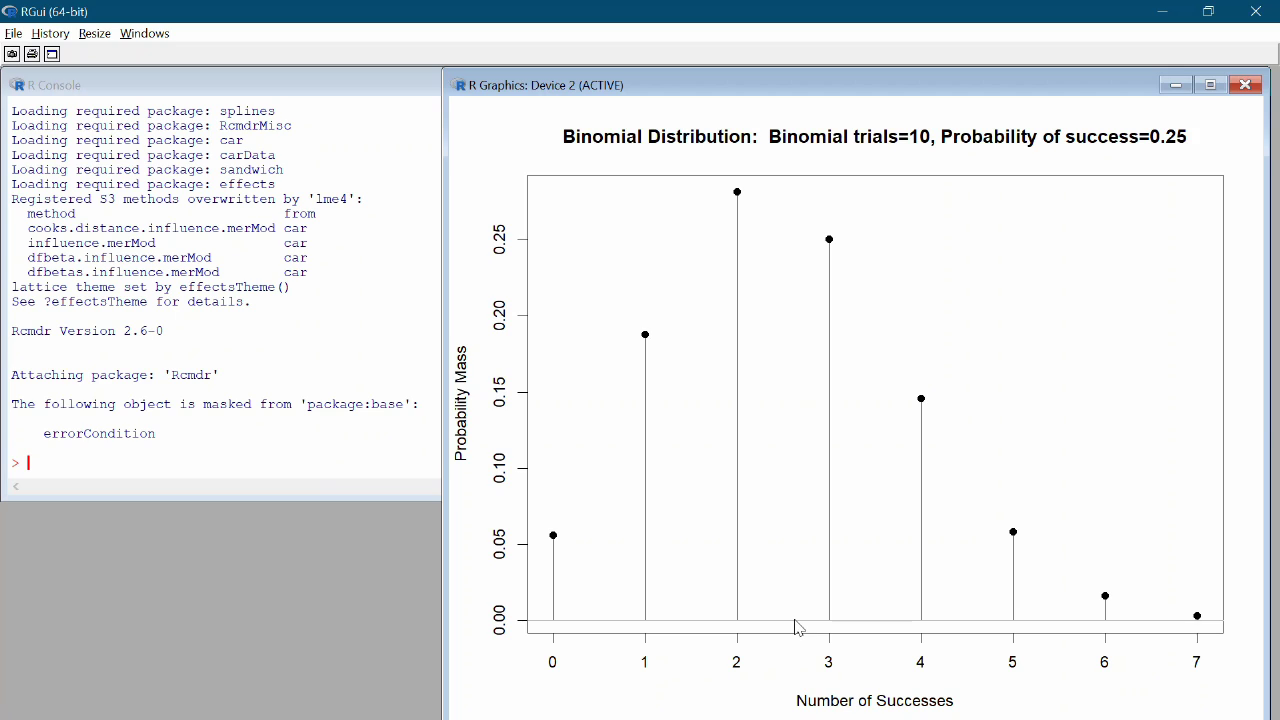
key("alt+Tab")
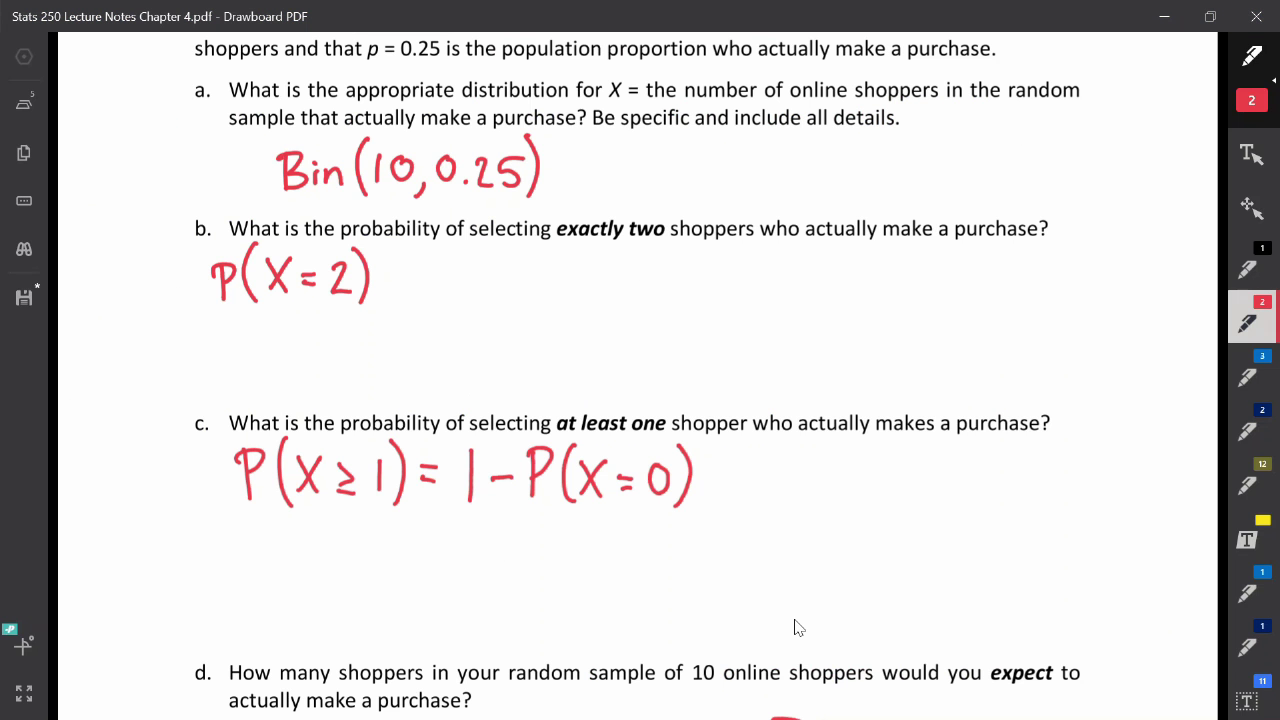
scroll(797, 627, "down", 1)
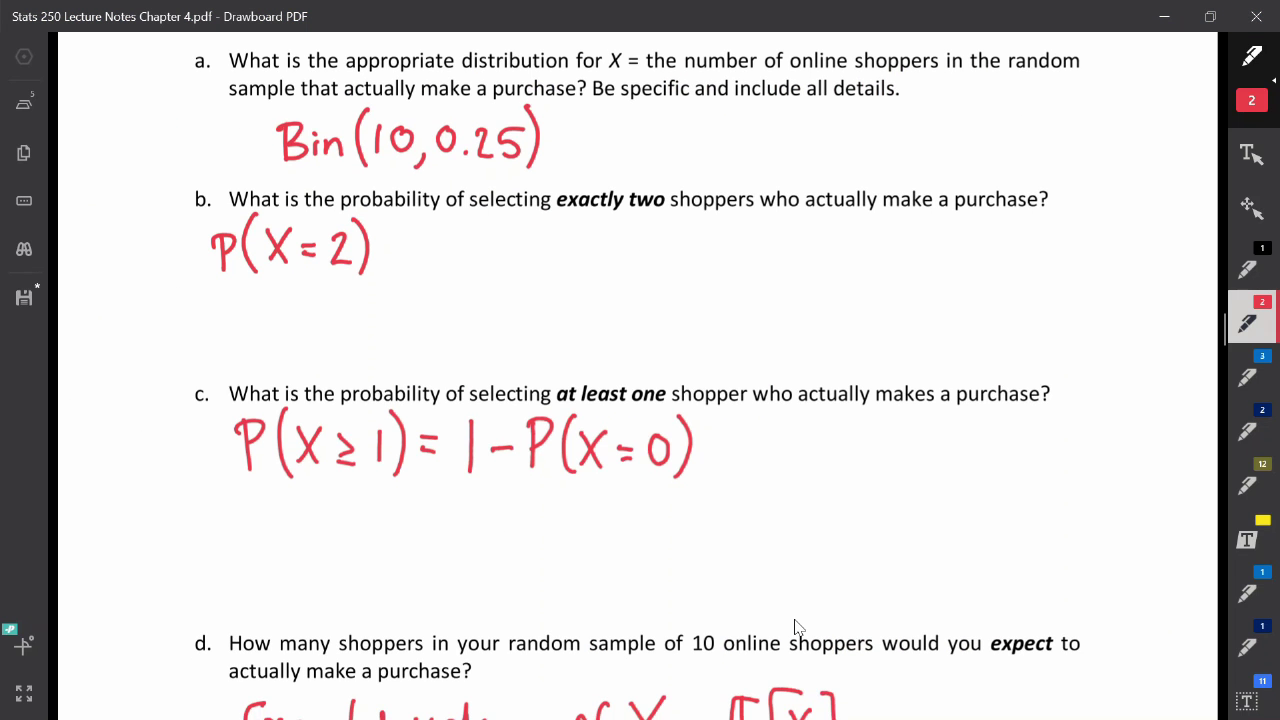
scroll(797, 627, "up", 1)
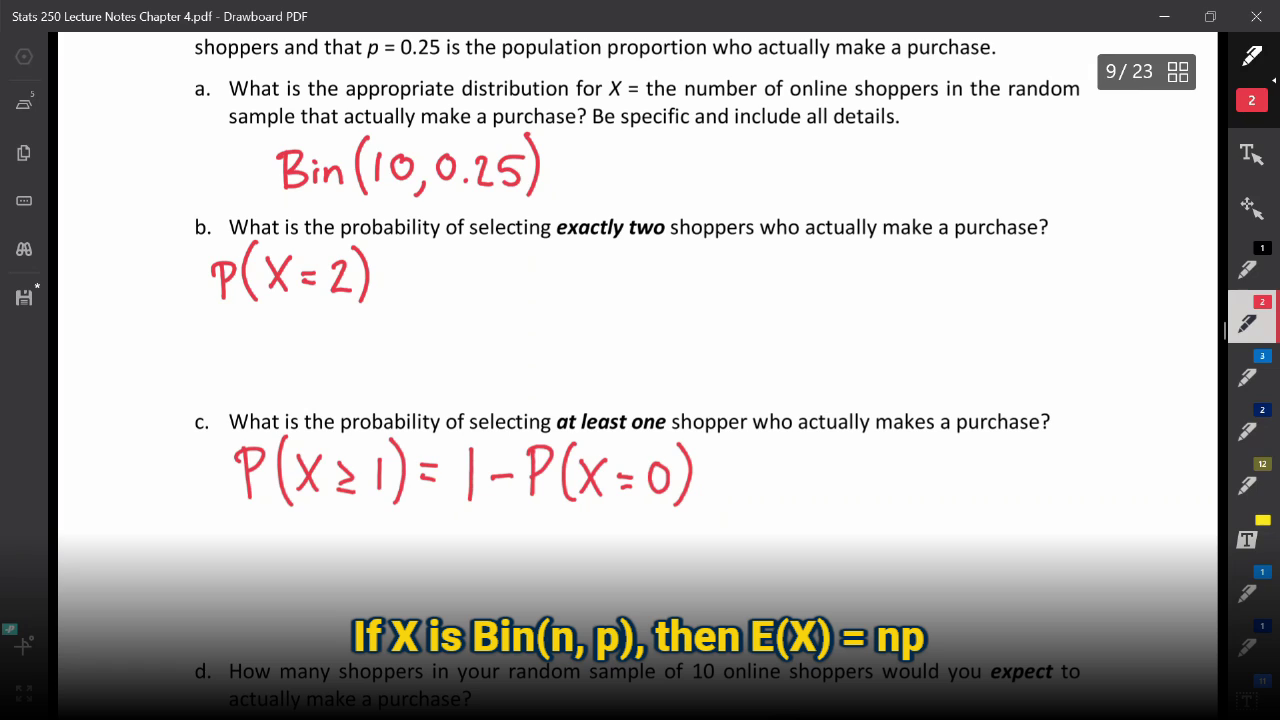
Step: Switch to R Commander and calculate the expected value 10 * 0.25 at the end of the R script
key("alt+Tab")
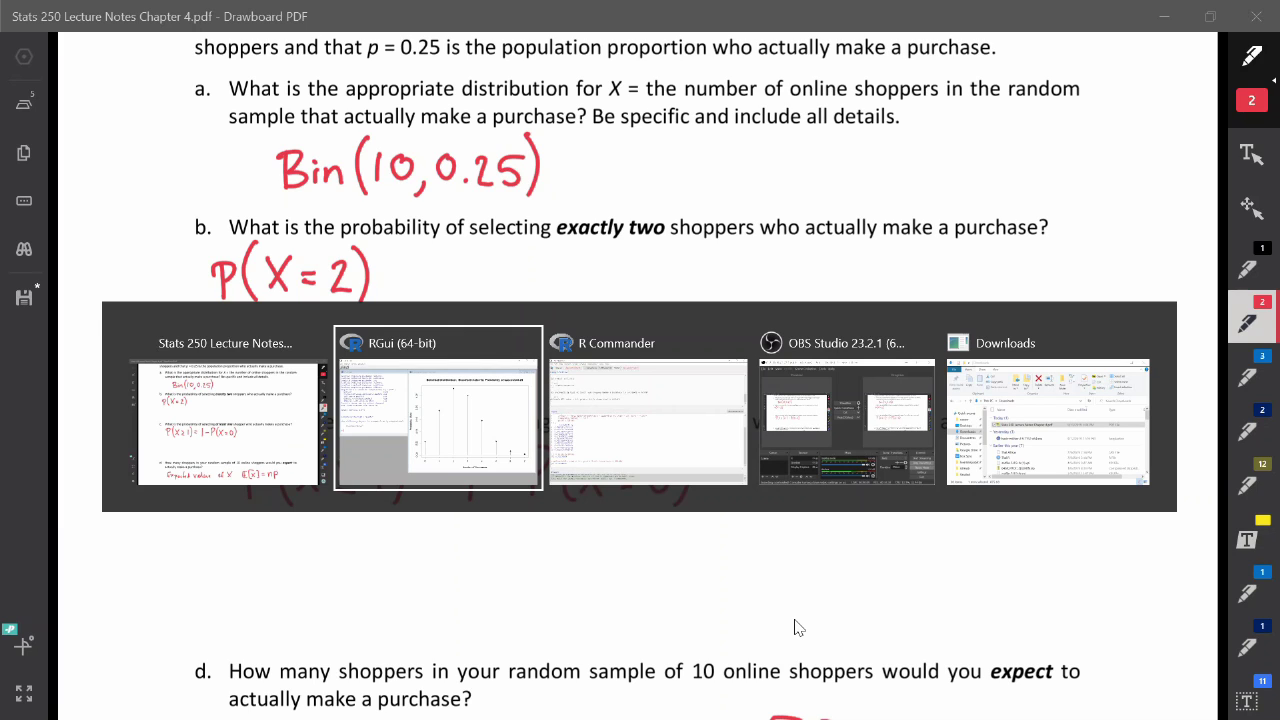
key("Tab")
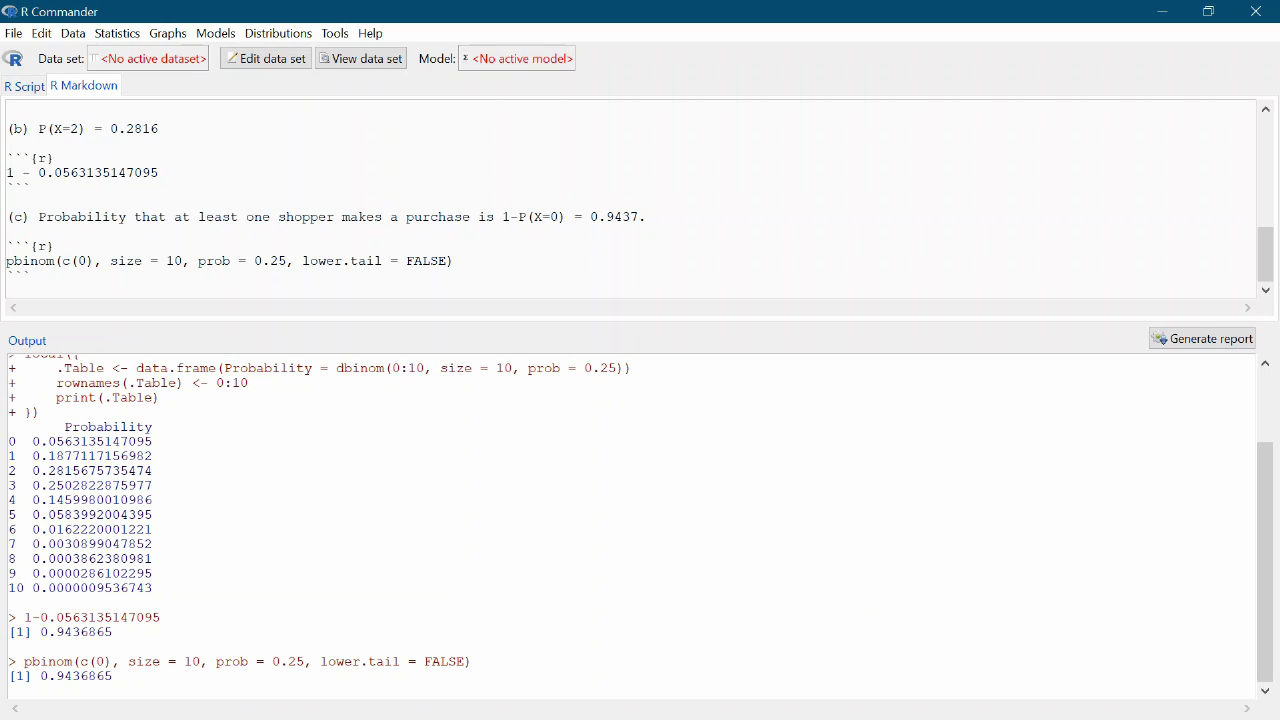
left_click(24, 86)
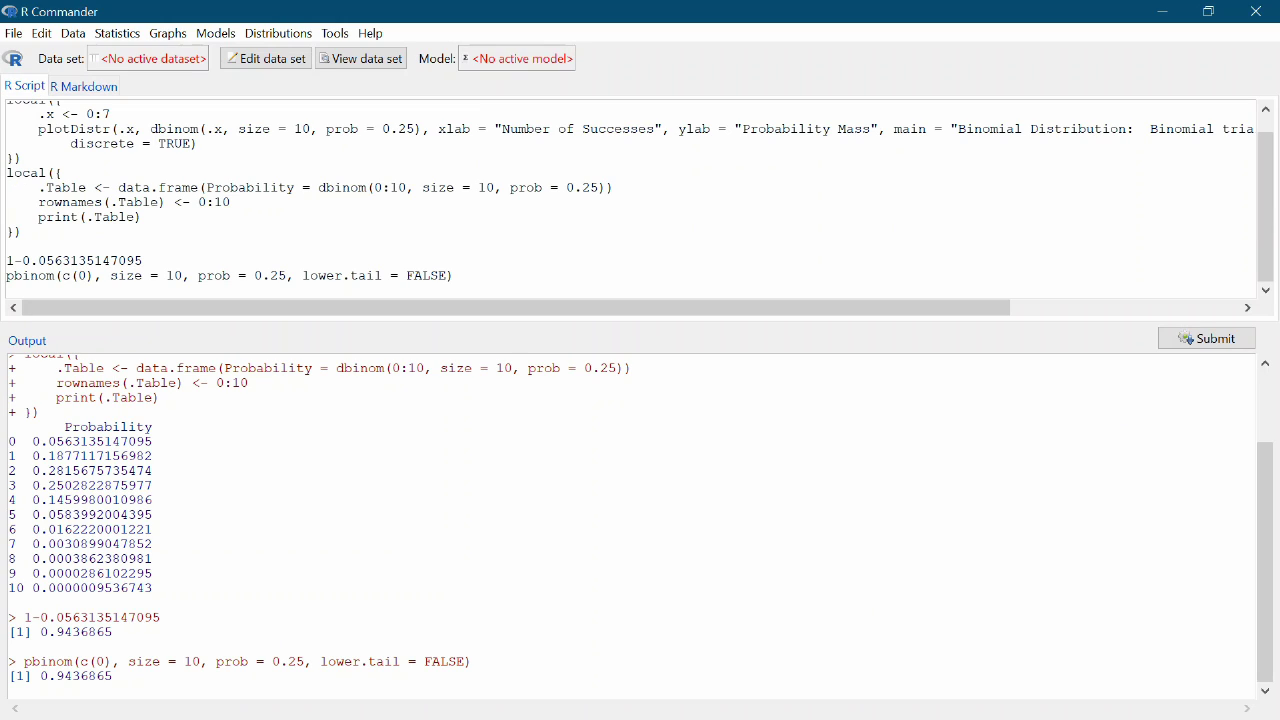
key("Return")
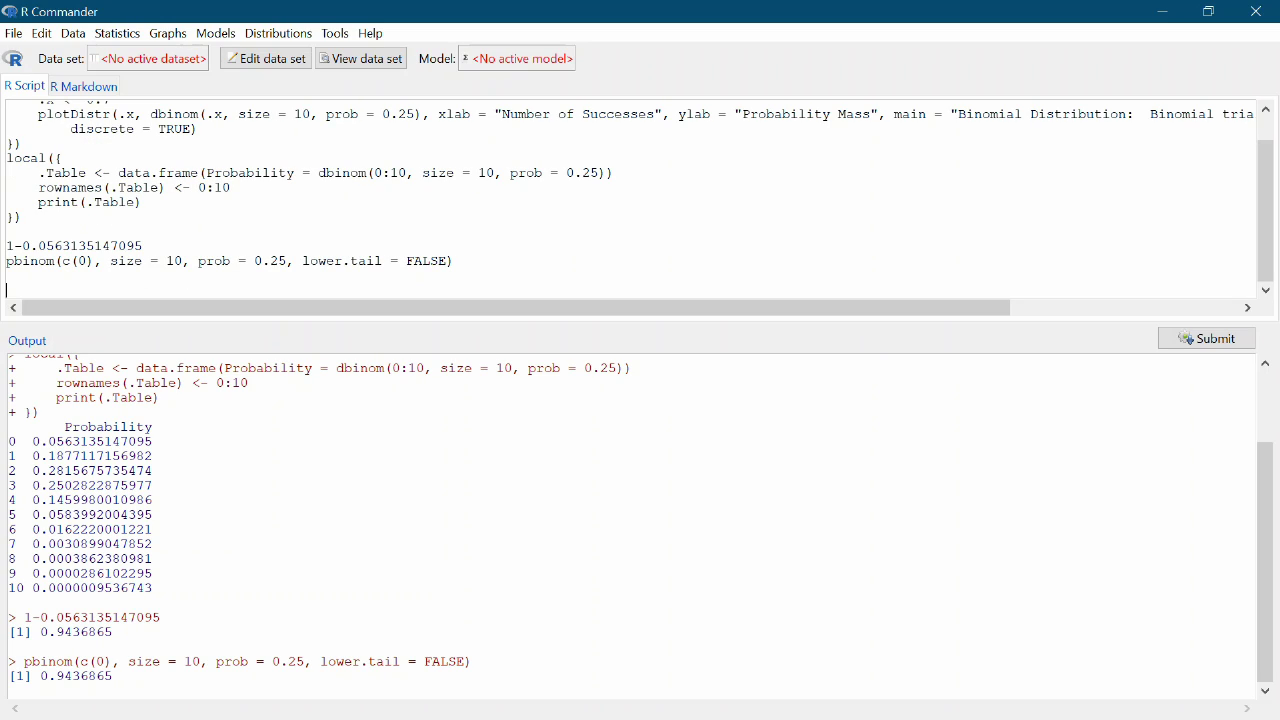
type("10 * 0.25")
key("ctrl+r")
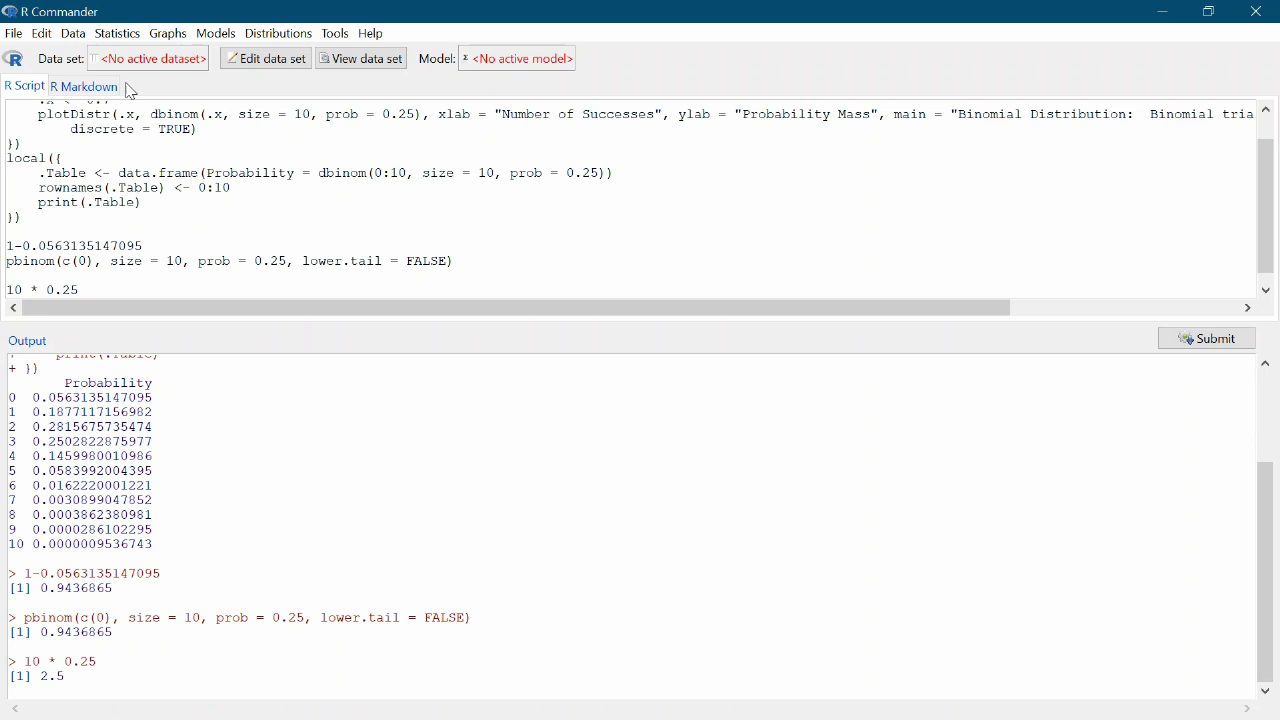
Step: Add "(d) We would expect 2.5 online shoppers to make a purchase, out of this random sample of 10 online shoppers." to the R Markdown document
left_click(116, 87)
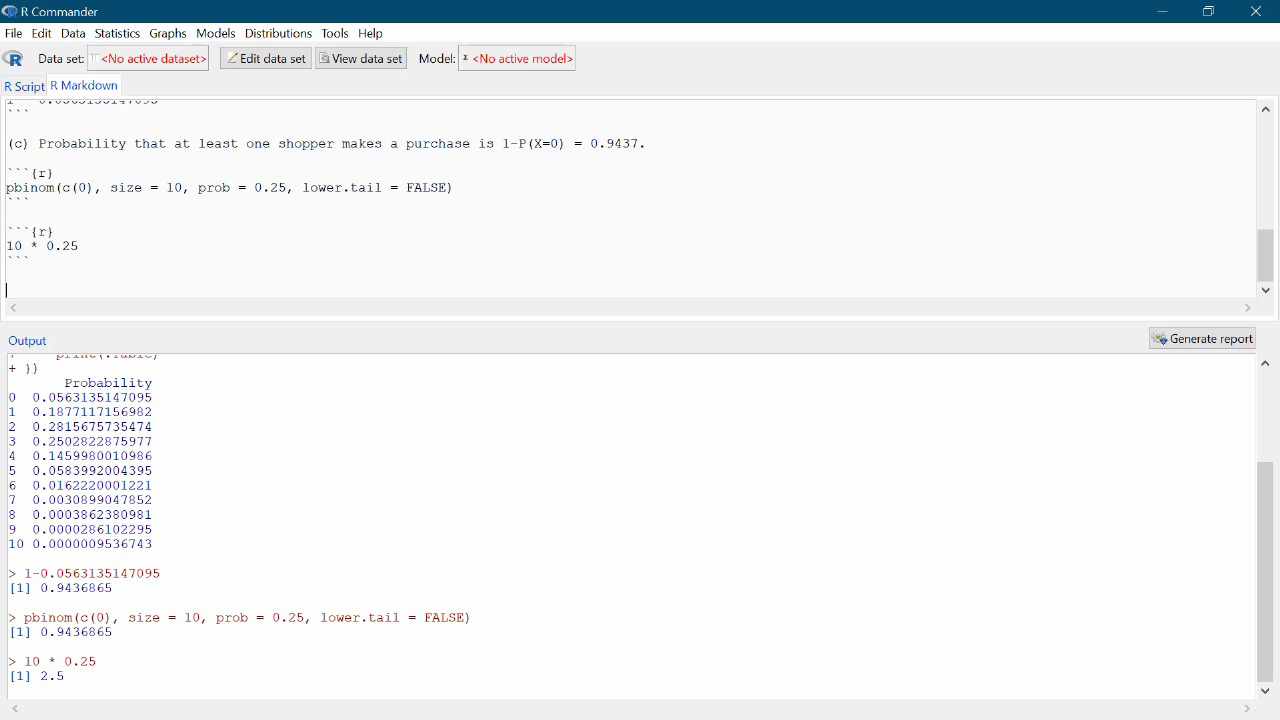
type("(d) We would expect 2.5 on")
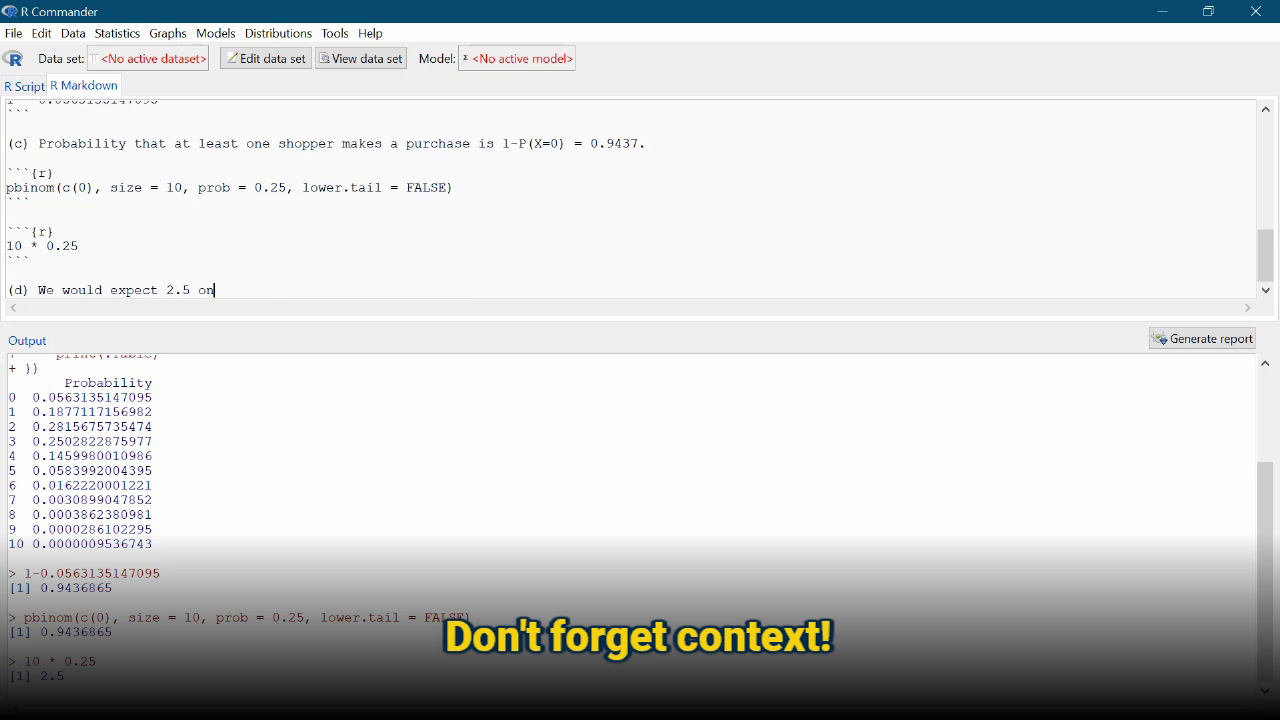
type("line shoppers to make a purchase, out of t")
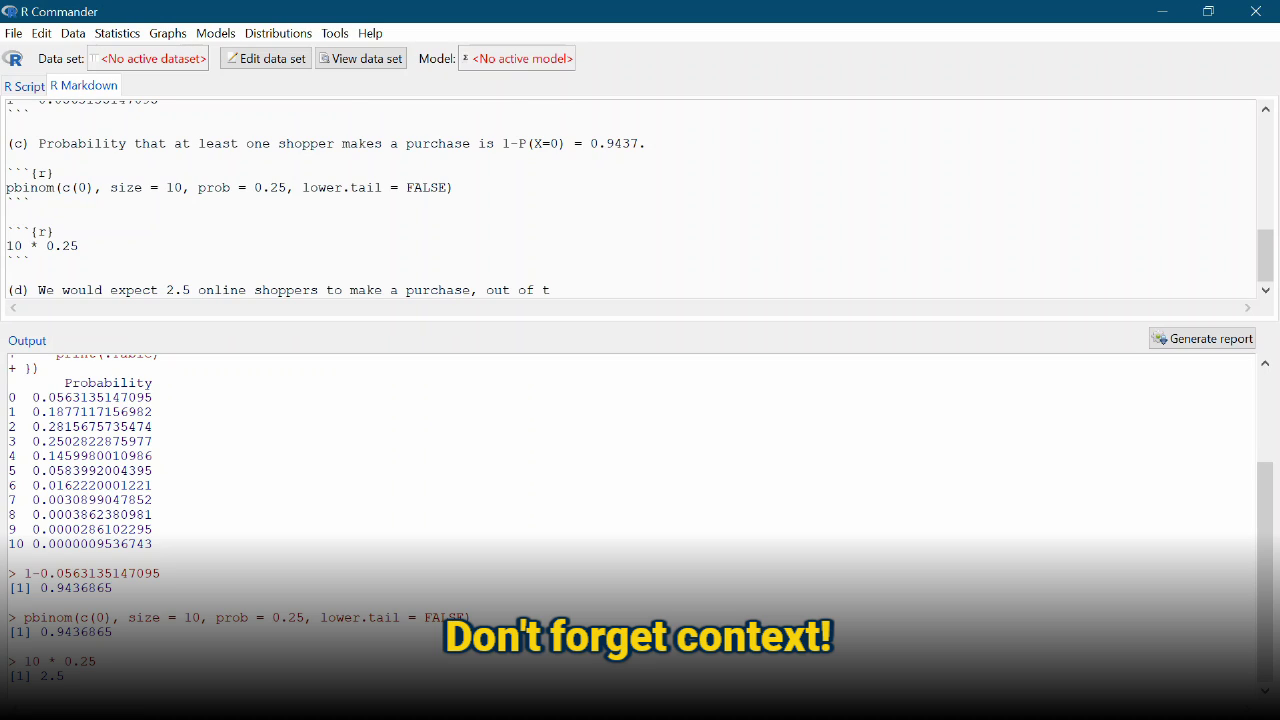
type("his random sample of 10 online shoppers.")
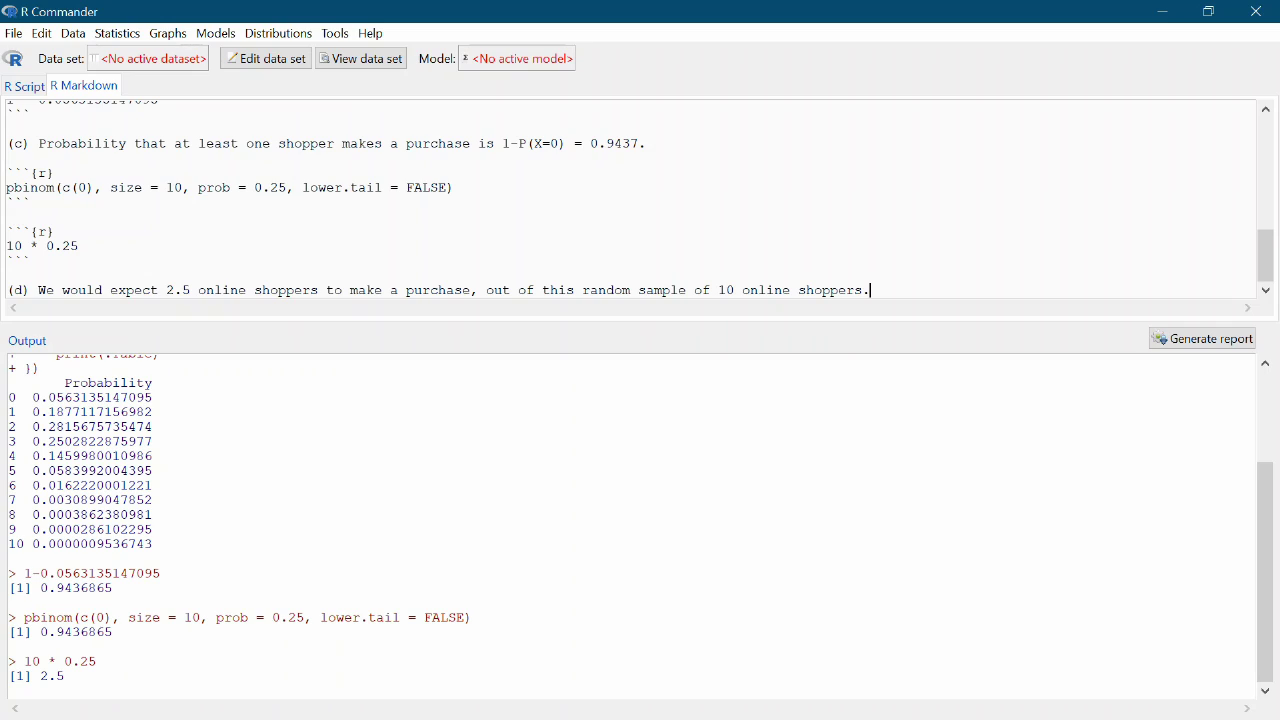
Step: Replace the R Markdown template's main title with "Prelab 3" and the author placeholder with "250 Instructional Team"
scroll(630, 200, "up", 10)
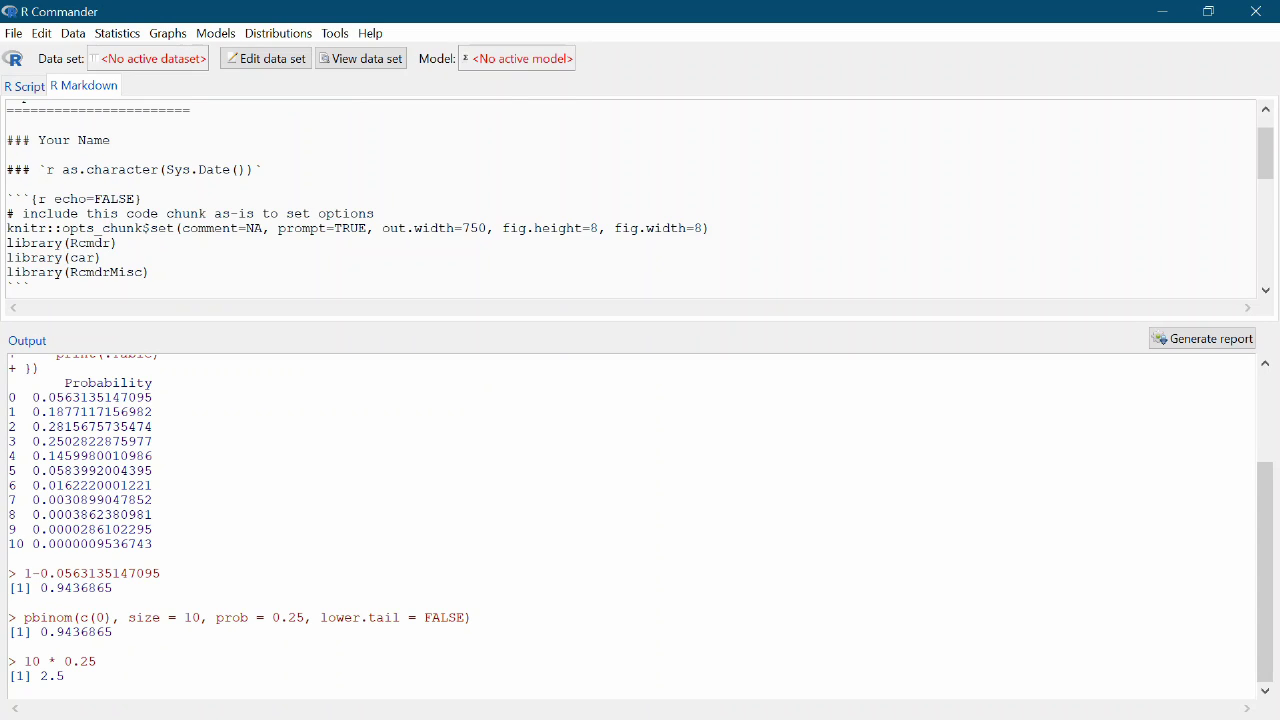
scroll(630, 200, "up", 1)
left_click_drag(7, 137, 190, 137)
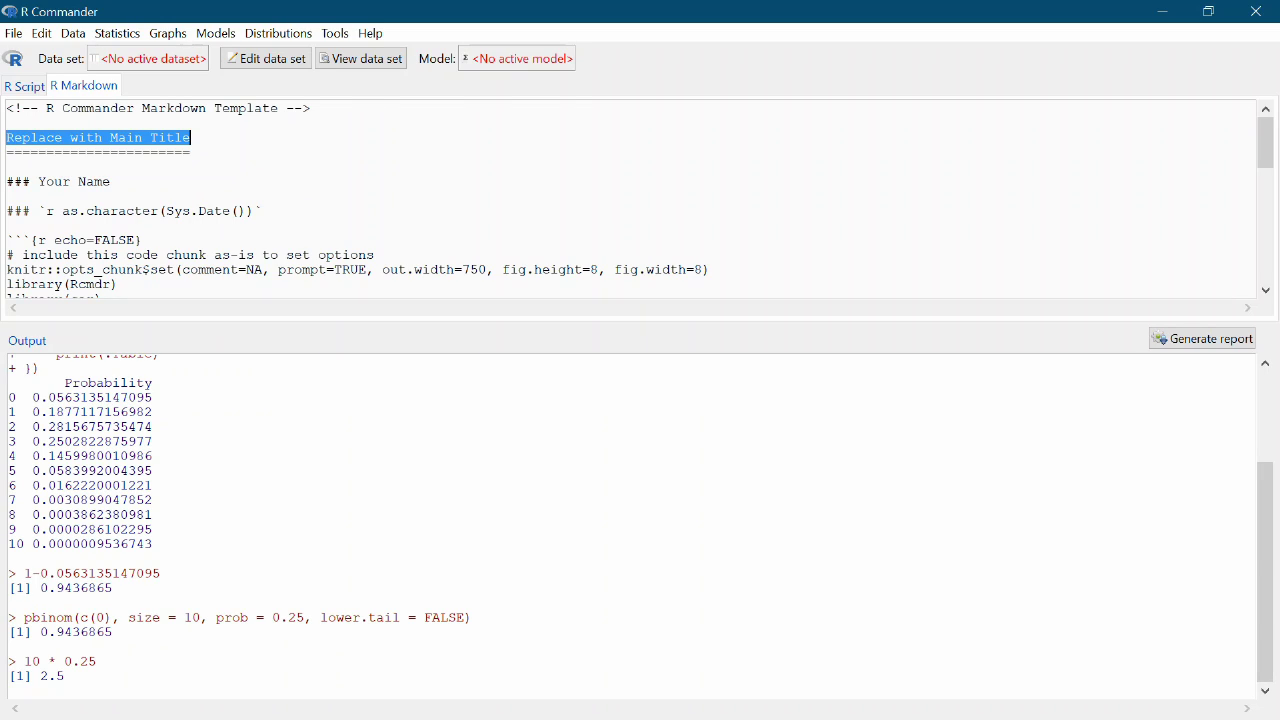
type("Prelab")
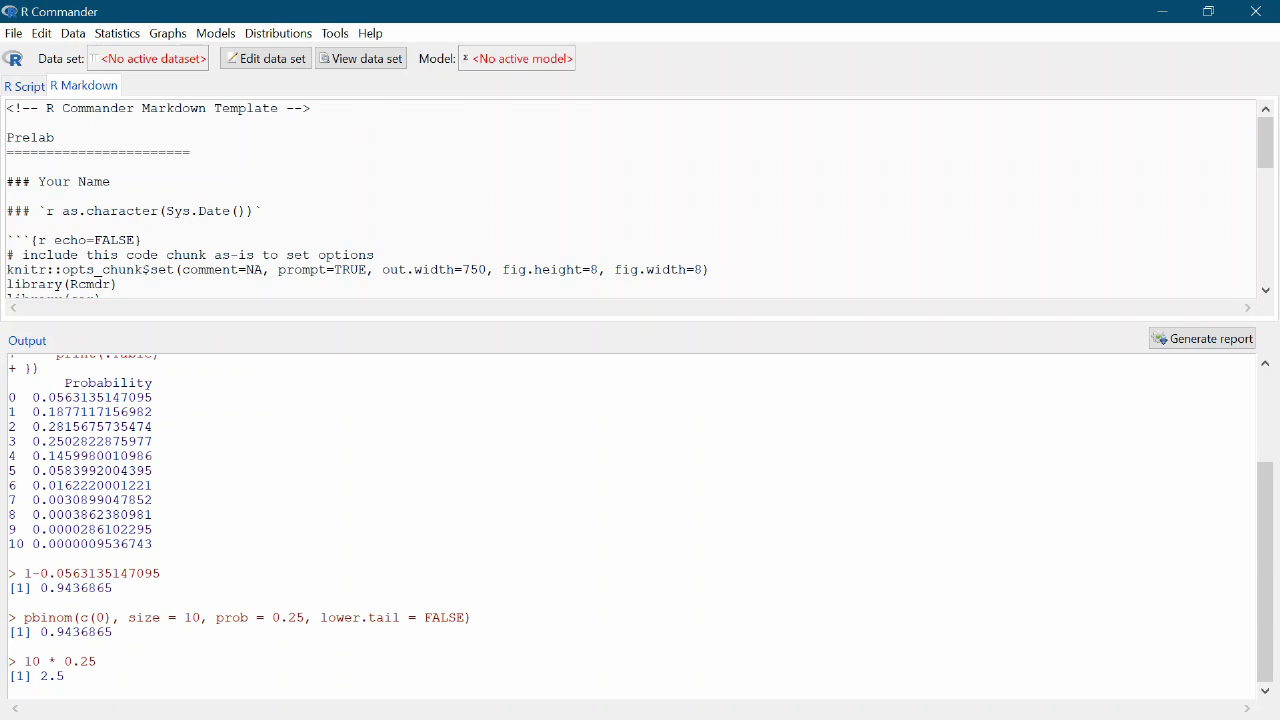
type(" 3")
left_click_drag(38, 181, 110, 181)
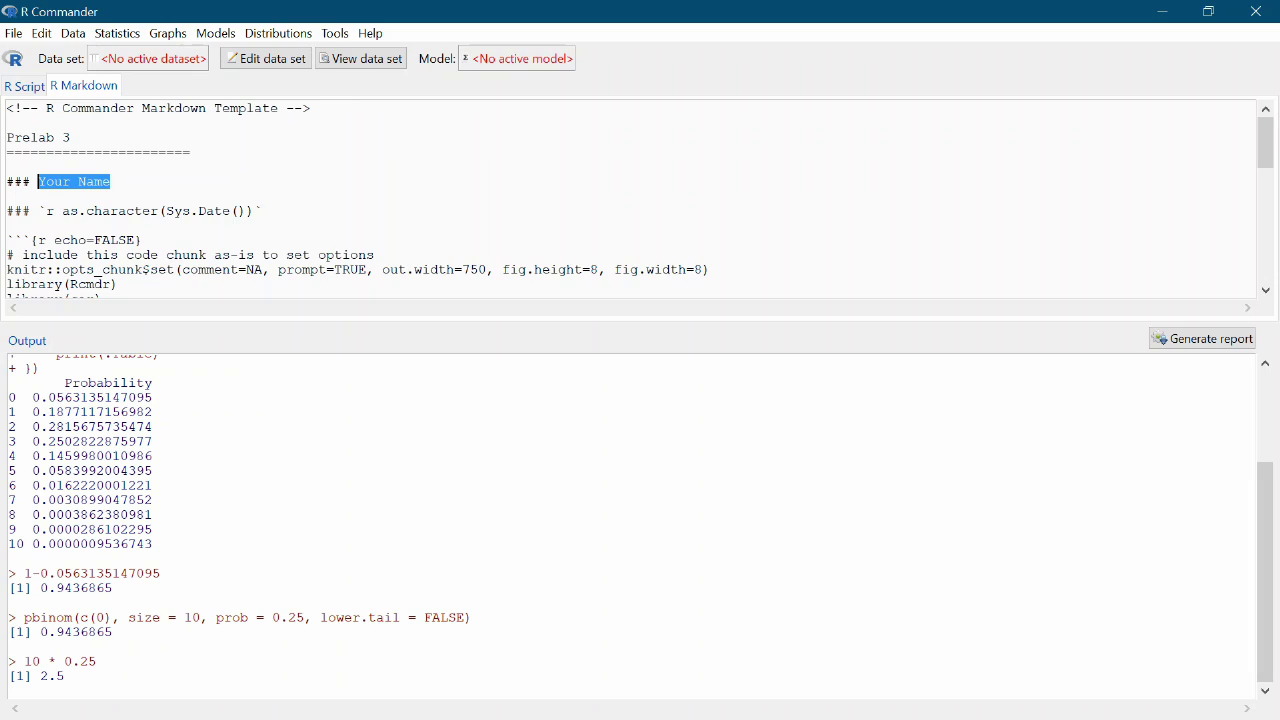
type("250 Instructional Team")
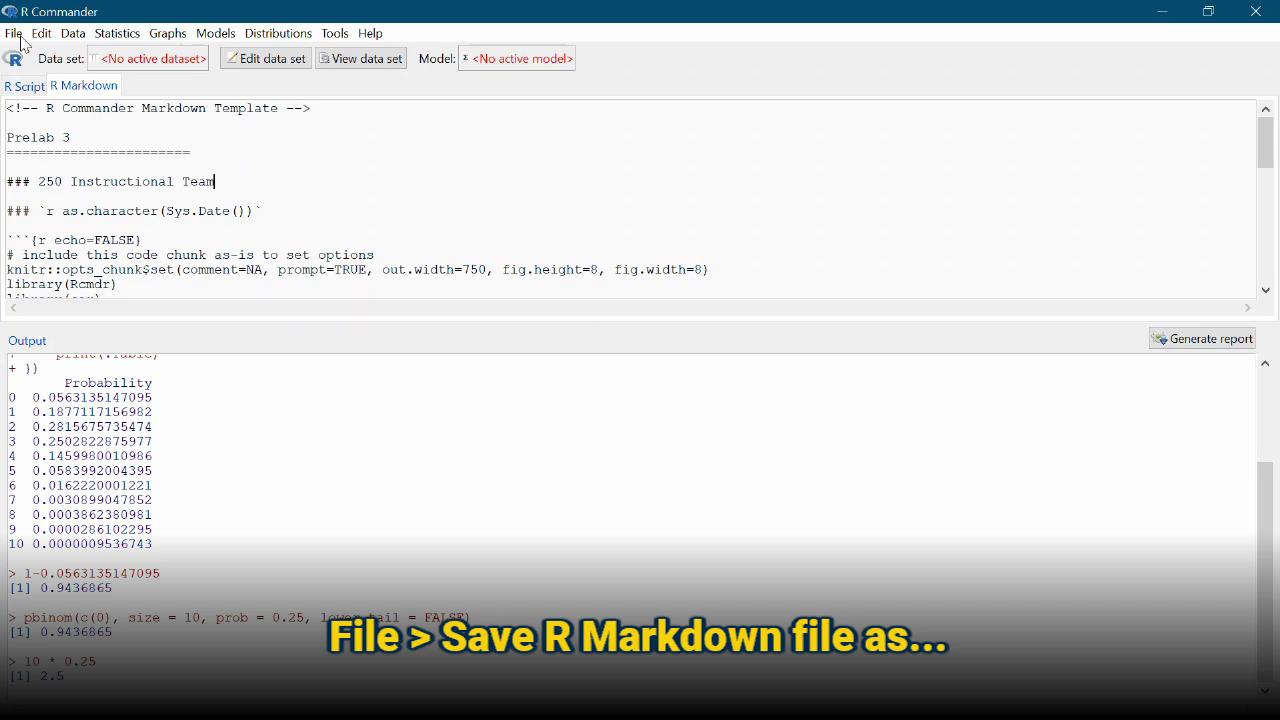
Step: Start saving the R Markdown file under a new name and open the Prelab 3 folder inside Documents > STATS 250 as its destination
left_click(16, 35)
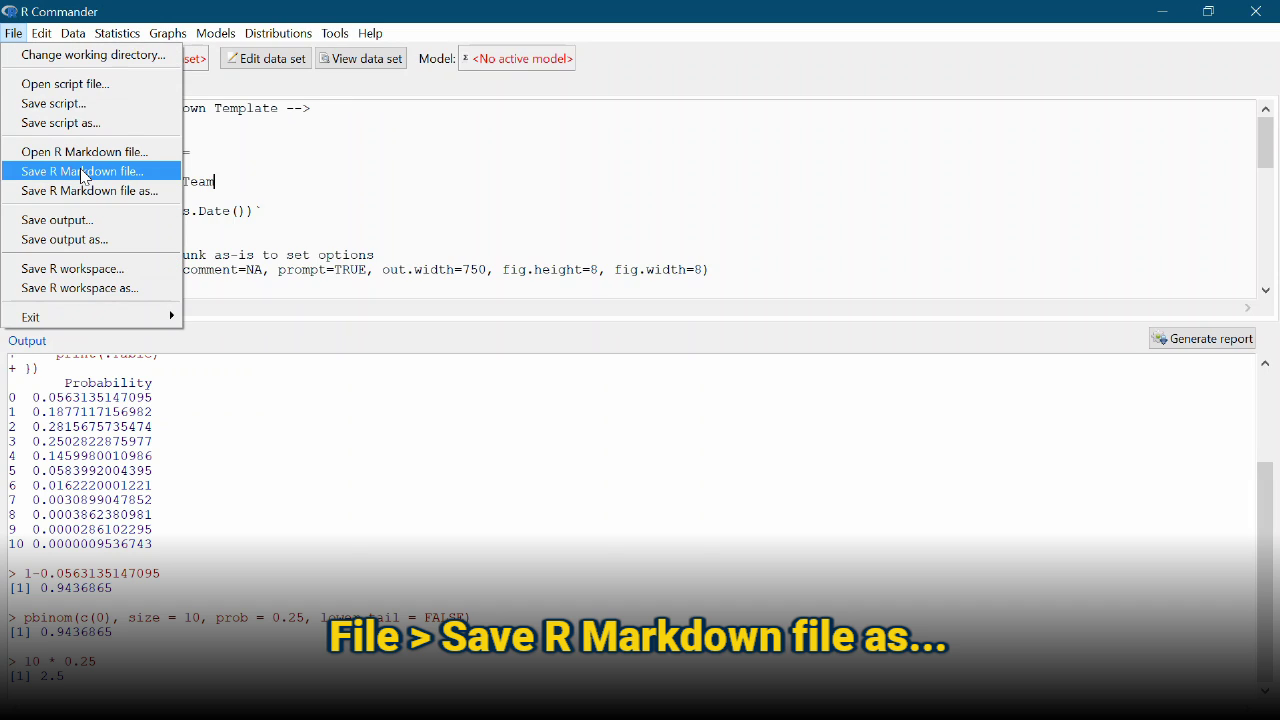
left_click(147, 197)
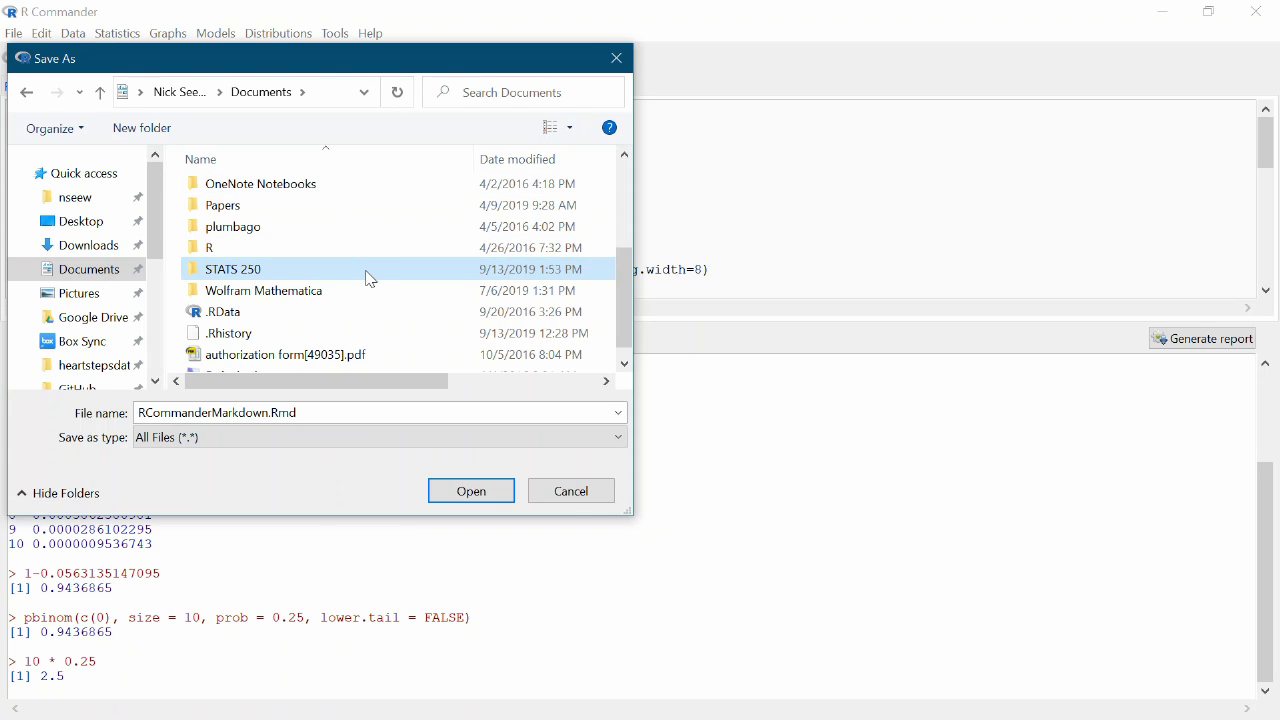
double_click(370, 278)
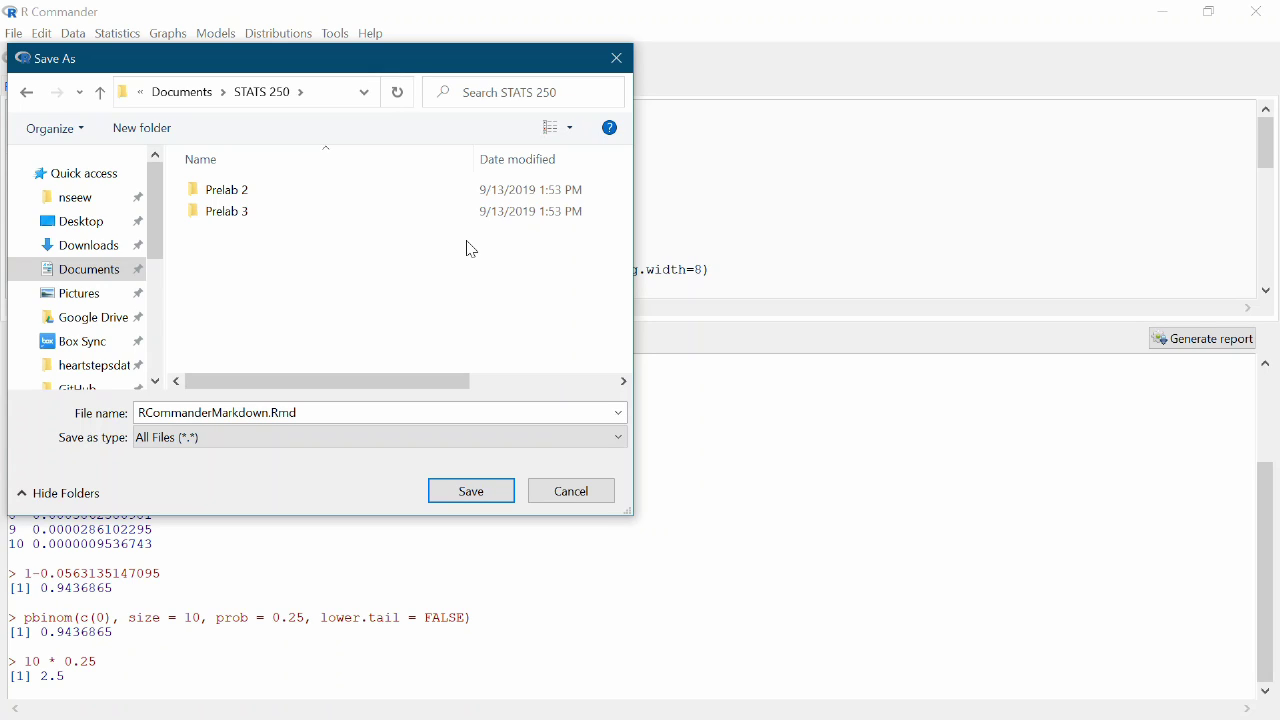
right_click(338, 217)
left_click(377, 219)
double_click(383, 214)
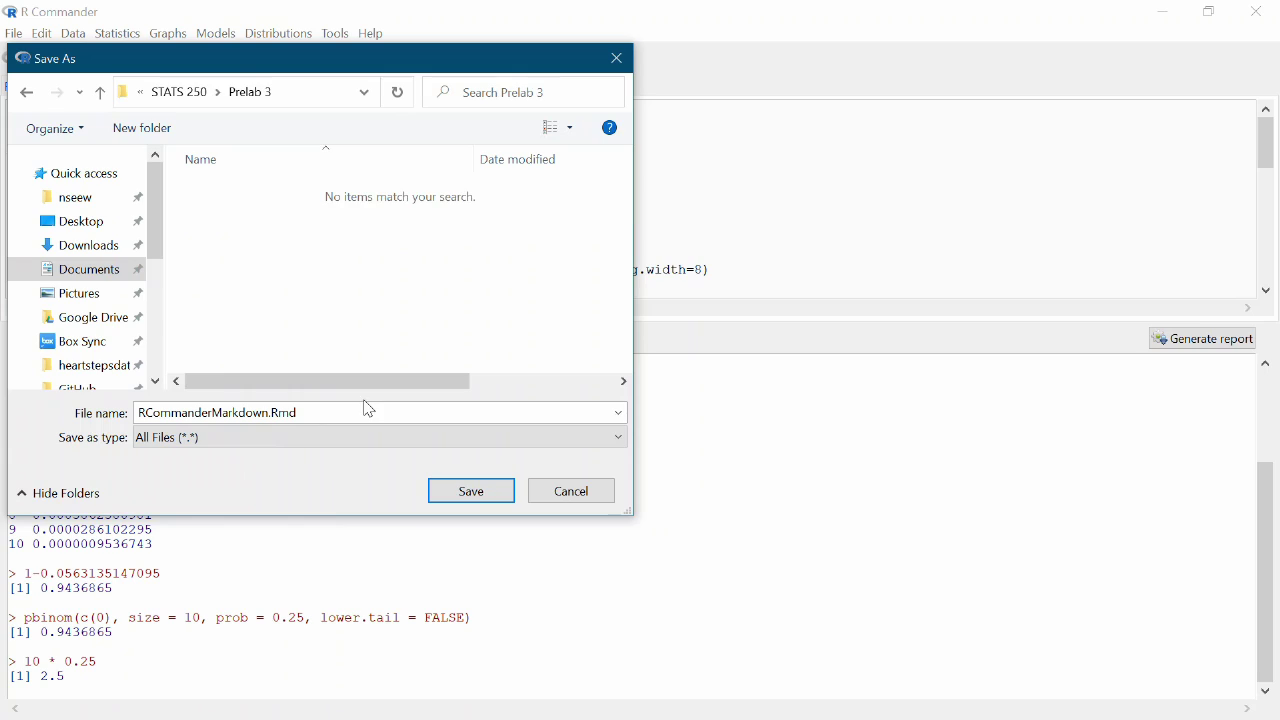
Step: Name the R Markdown file prelab3.Rmd and save it in the Prelab 3 folder
left_click(369, 437)
left_click(369, 457)
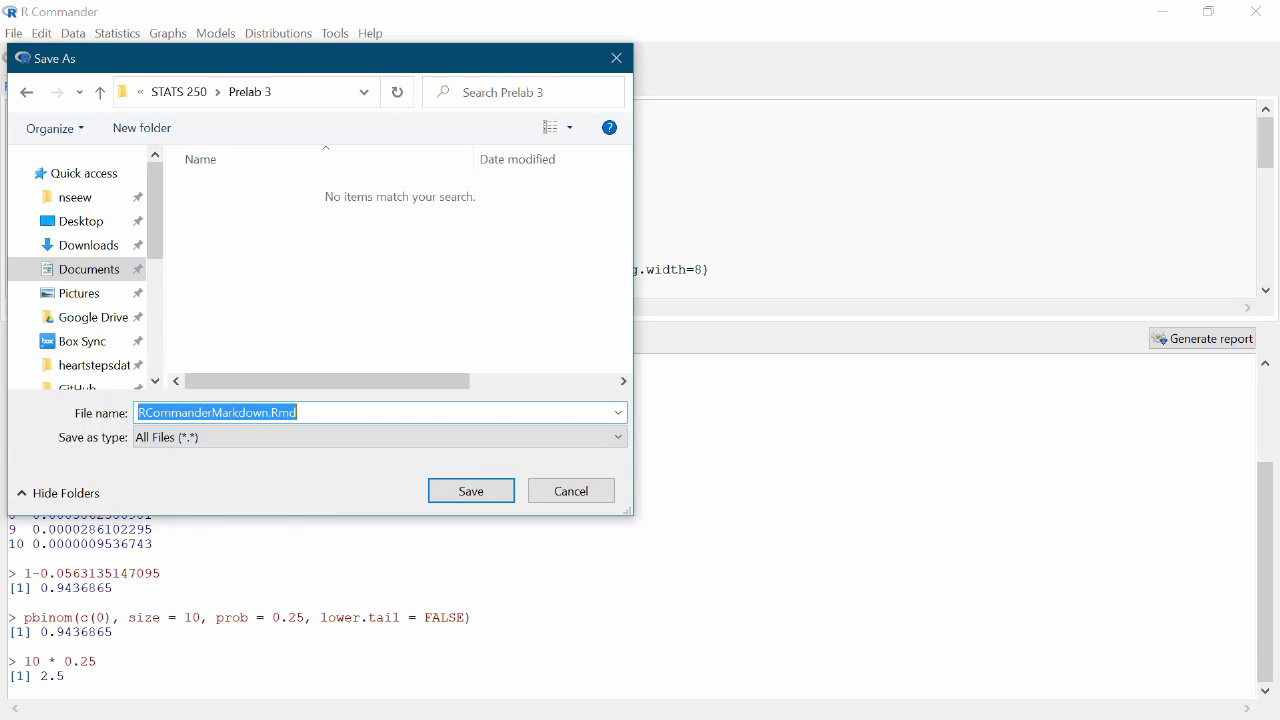
type("prelab3.re")
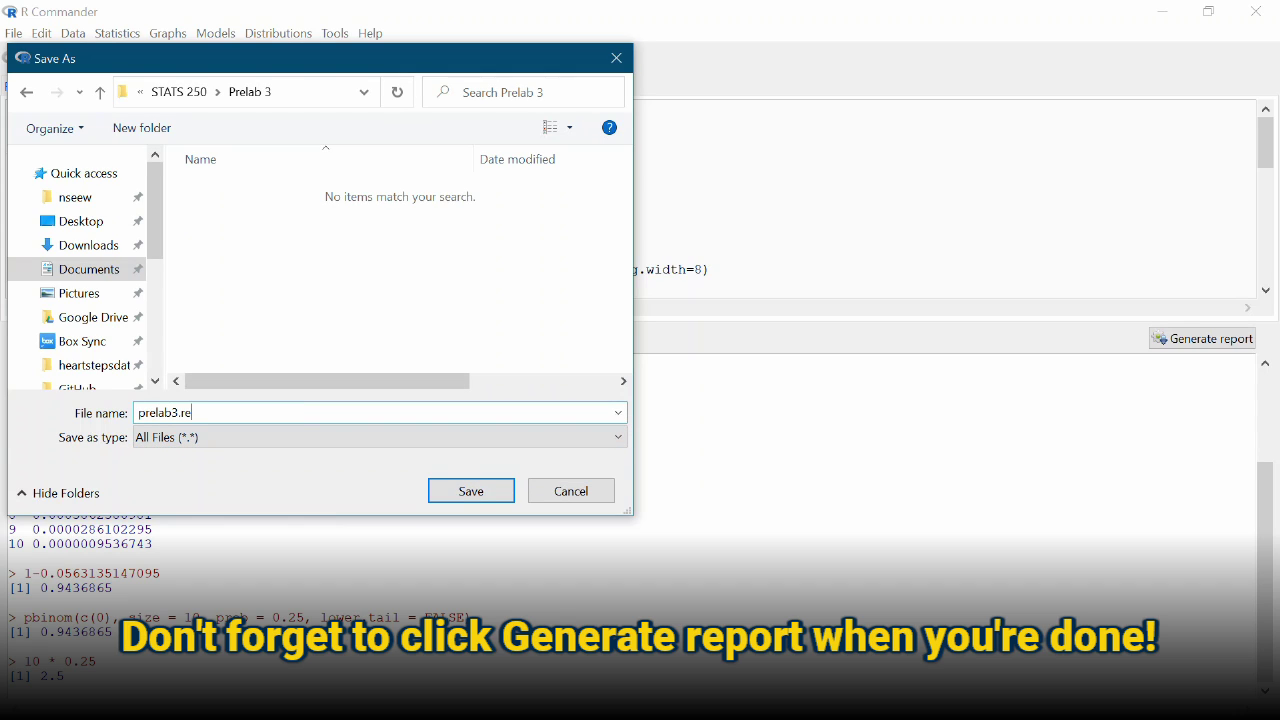
key("BackSpace")
key("BackSpace")
type("Rmd")
key("Return")
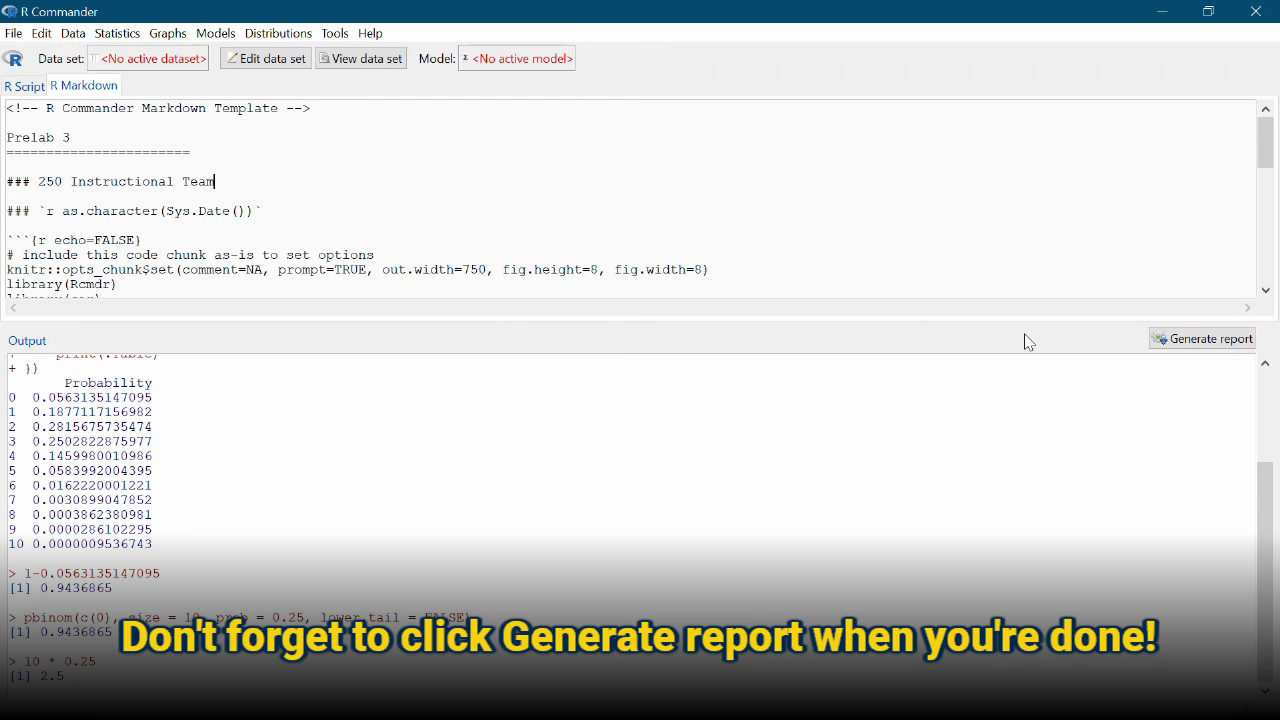
Step: Generate the HTML report from the R Markdown document and review its plot, probability table and written answers
left_click(1218, 344)
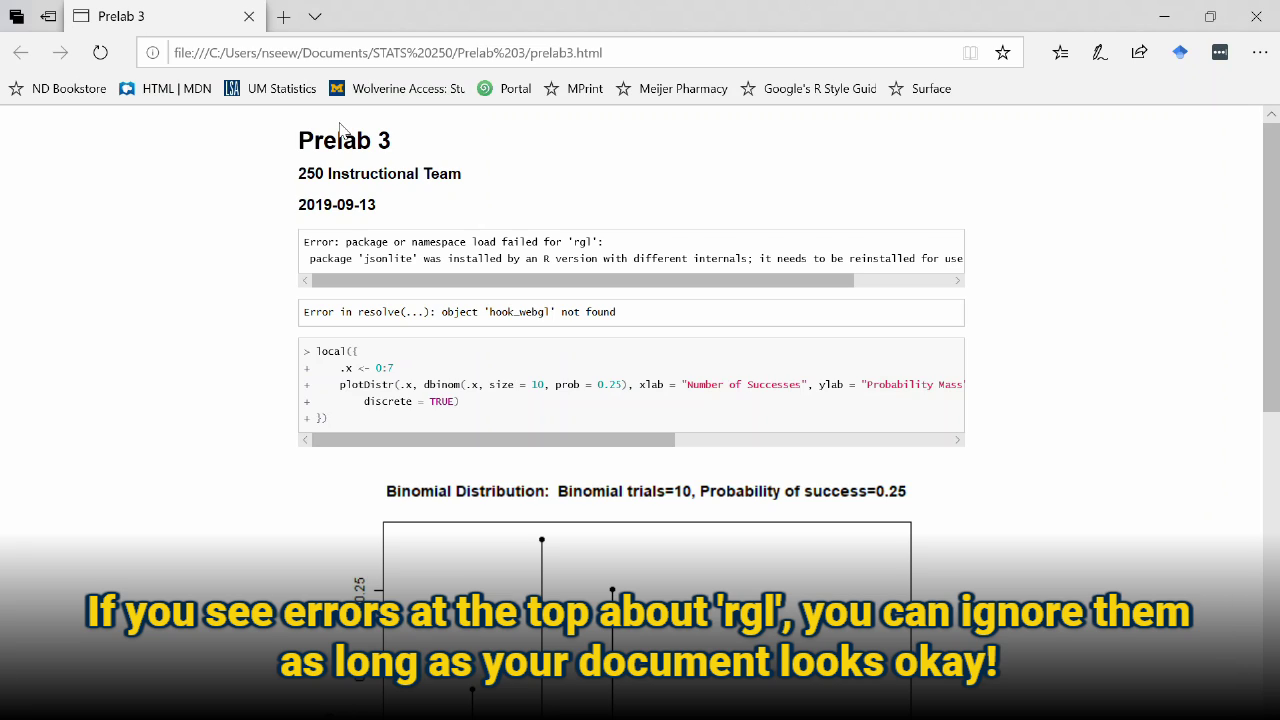
scroll(477, 489, "down", 6)
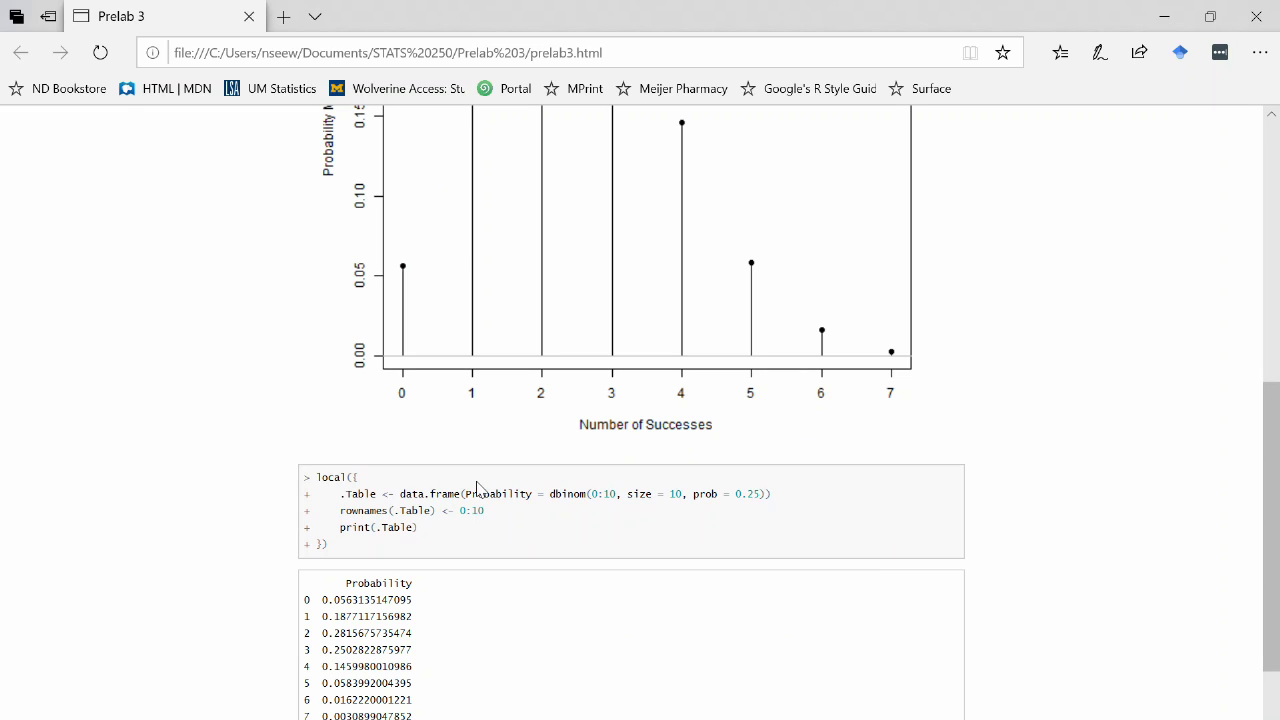
scroll(477, 489, "down", 2)
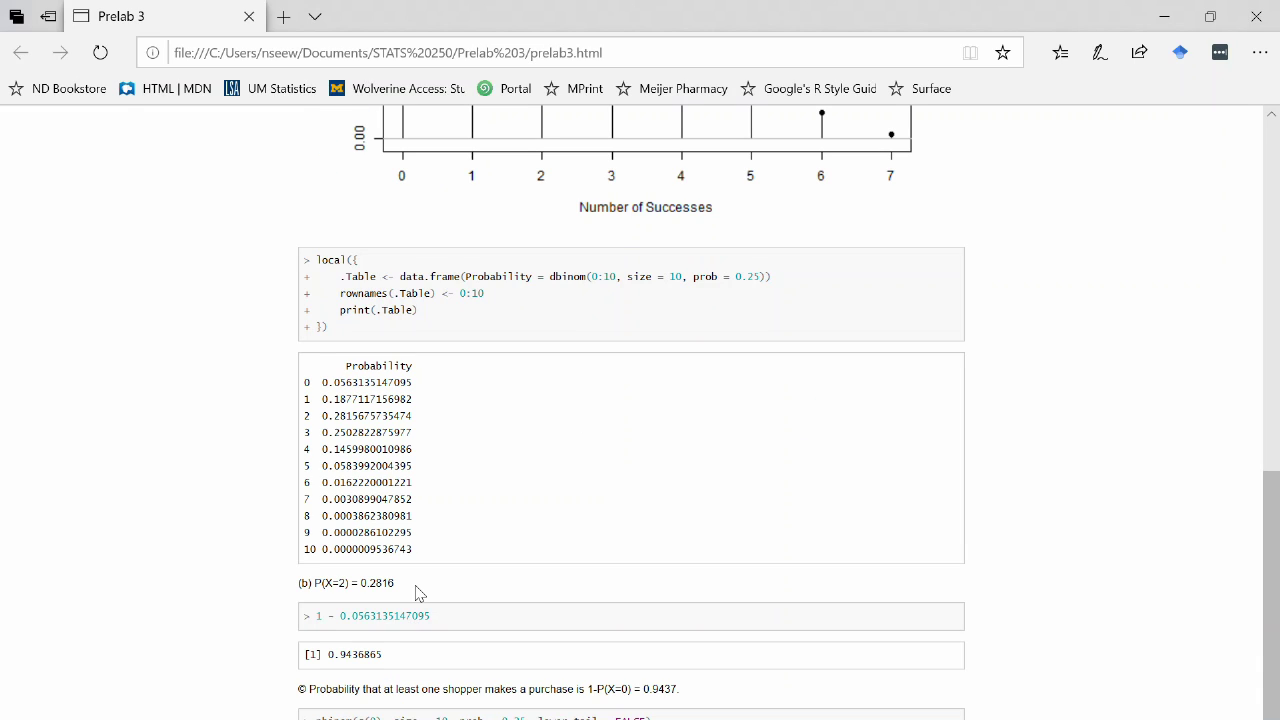
scroll(503, 589, "up", 1)
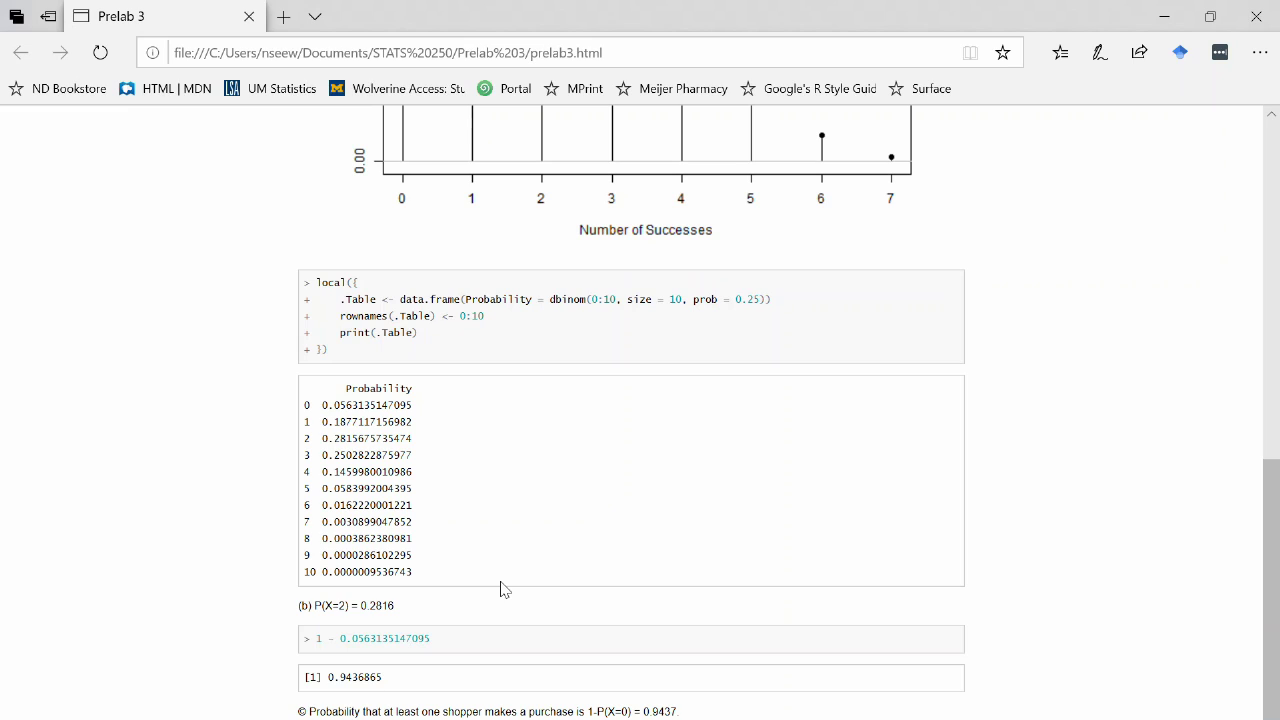
scroll(503, 589, "up", 8)
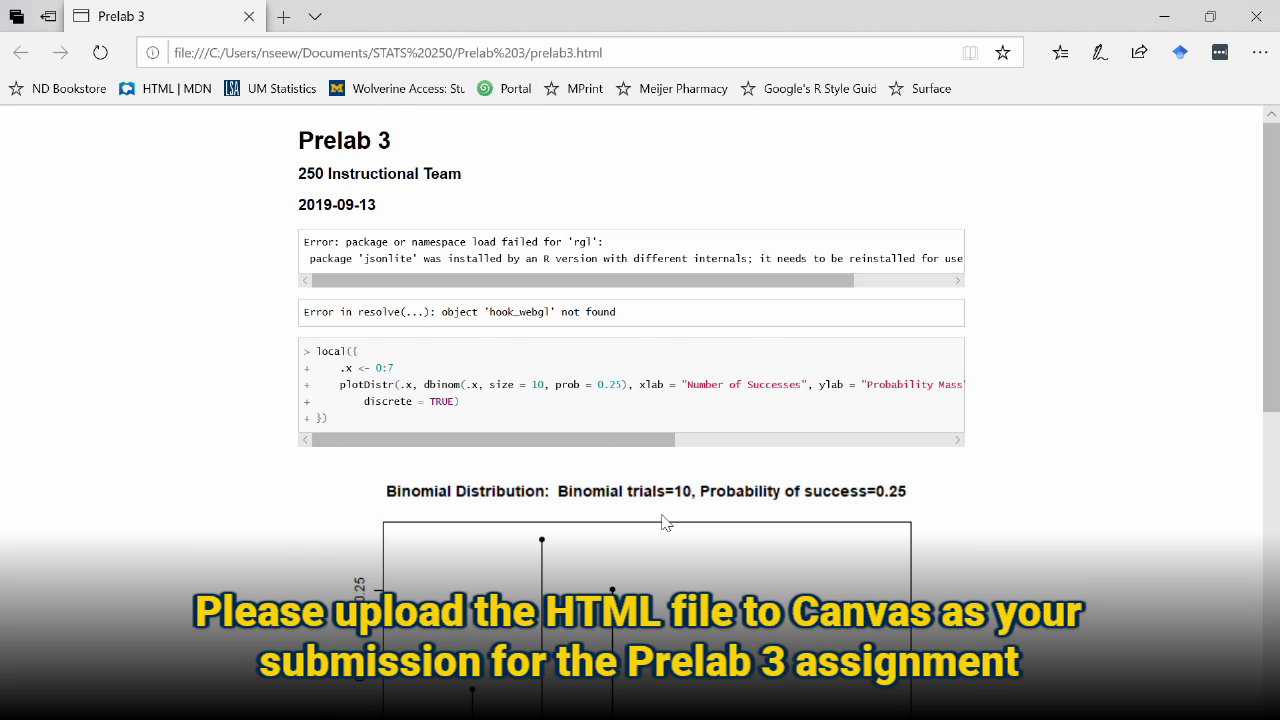